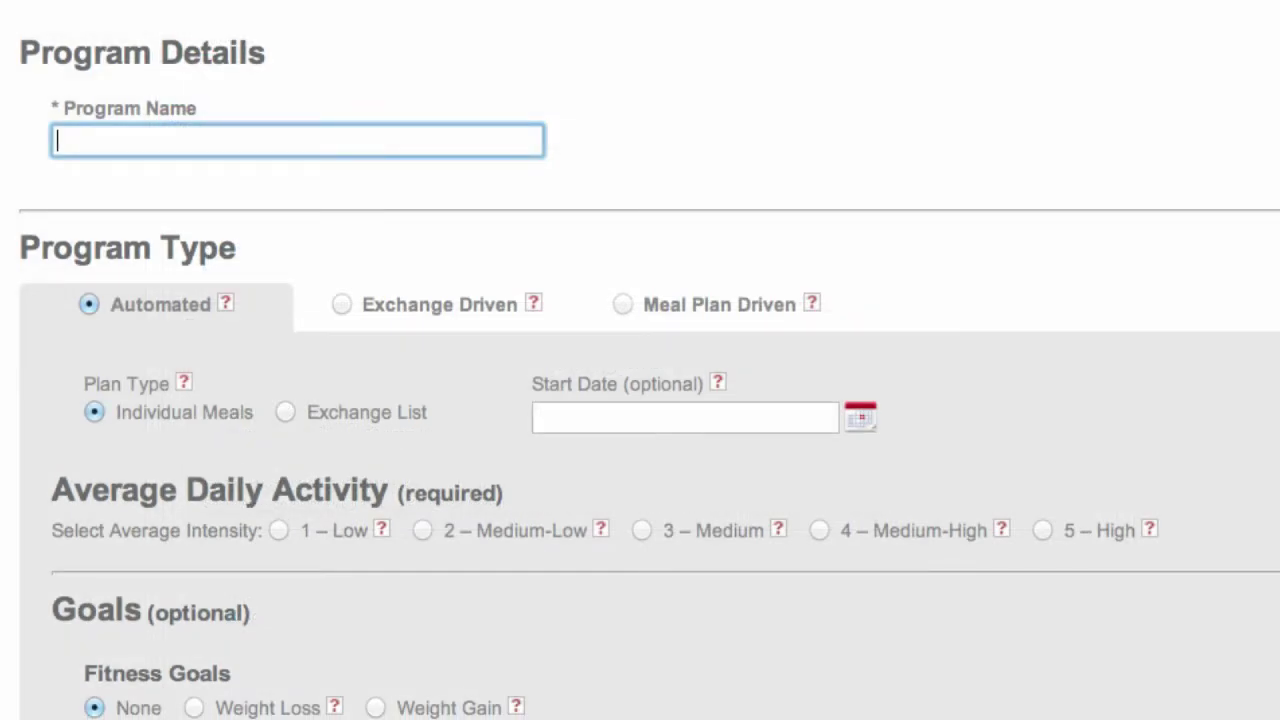
# Step: Enter 'Fitness Plan' as the new program's name
pyautogui.write('Fitness Pl')
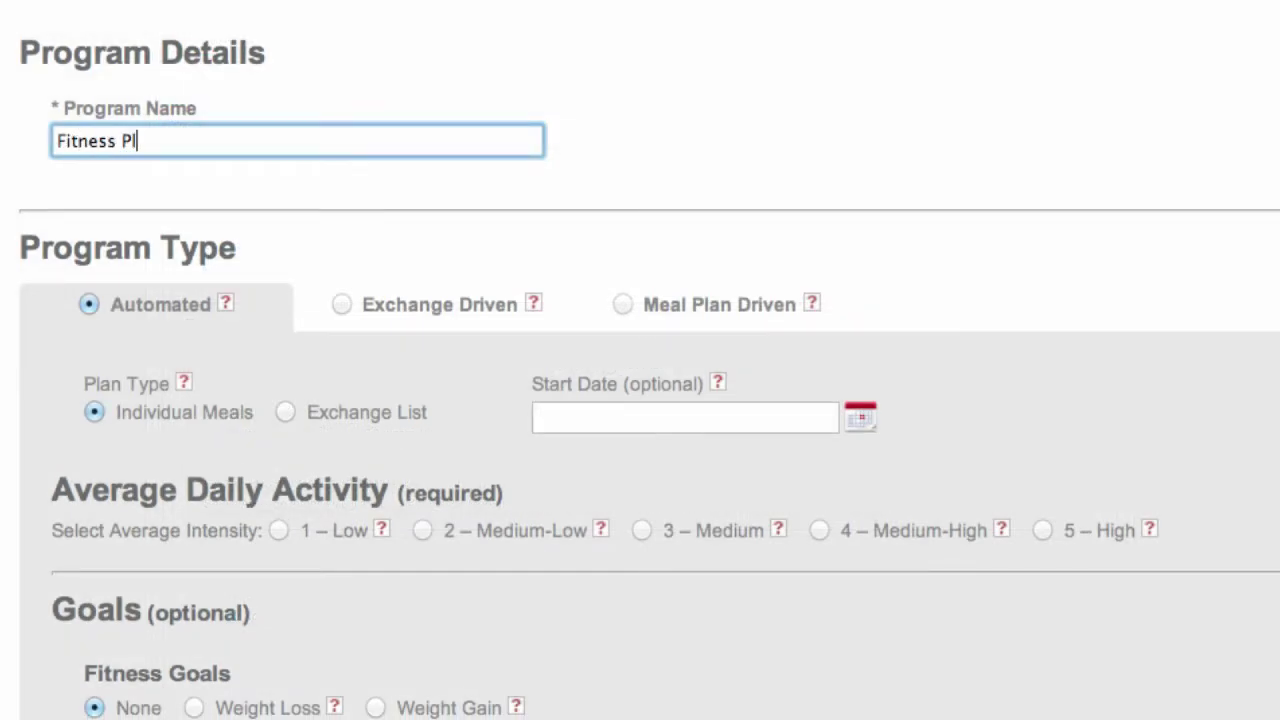
pyautogui.write('an')
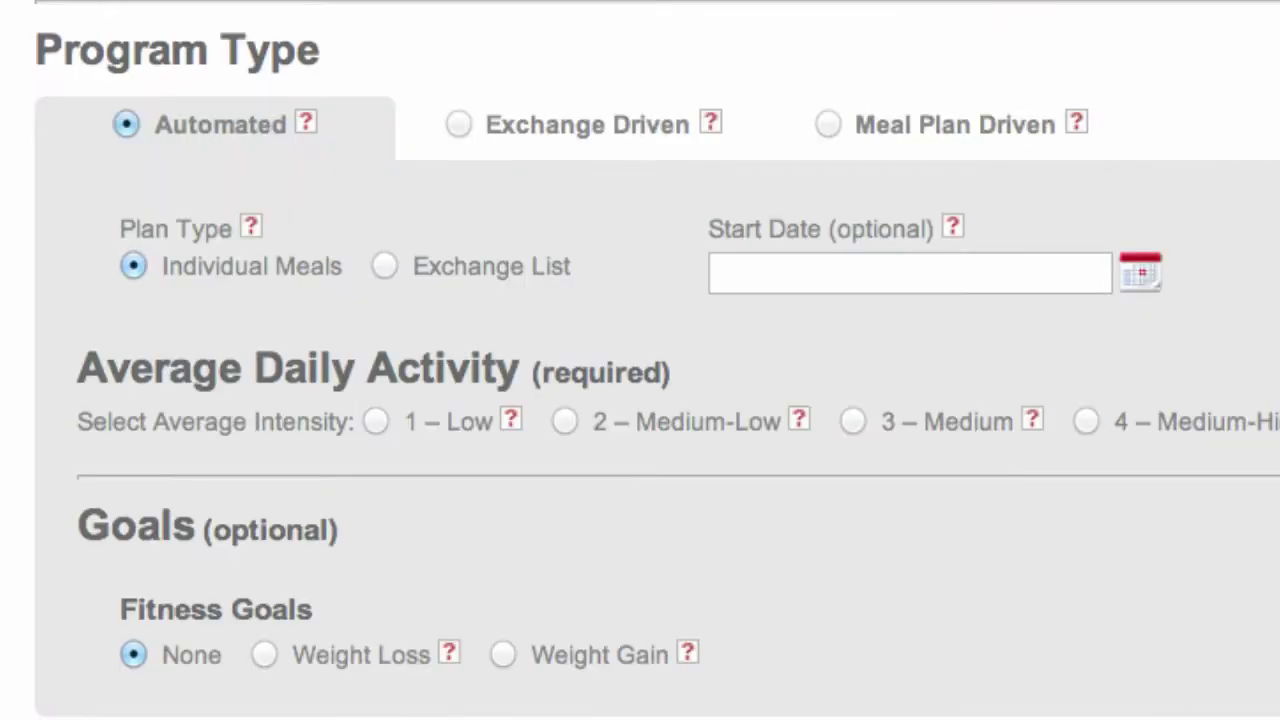
# Step: Preview the Balanced Nutrition Week 3 meal plan, then set the plan type to Exchange List
pyautogui.click(134, 266)
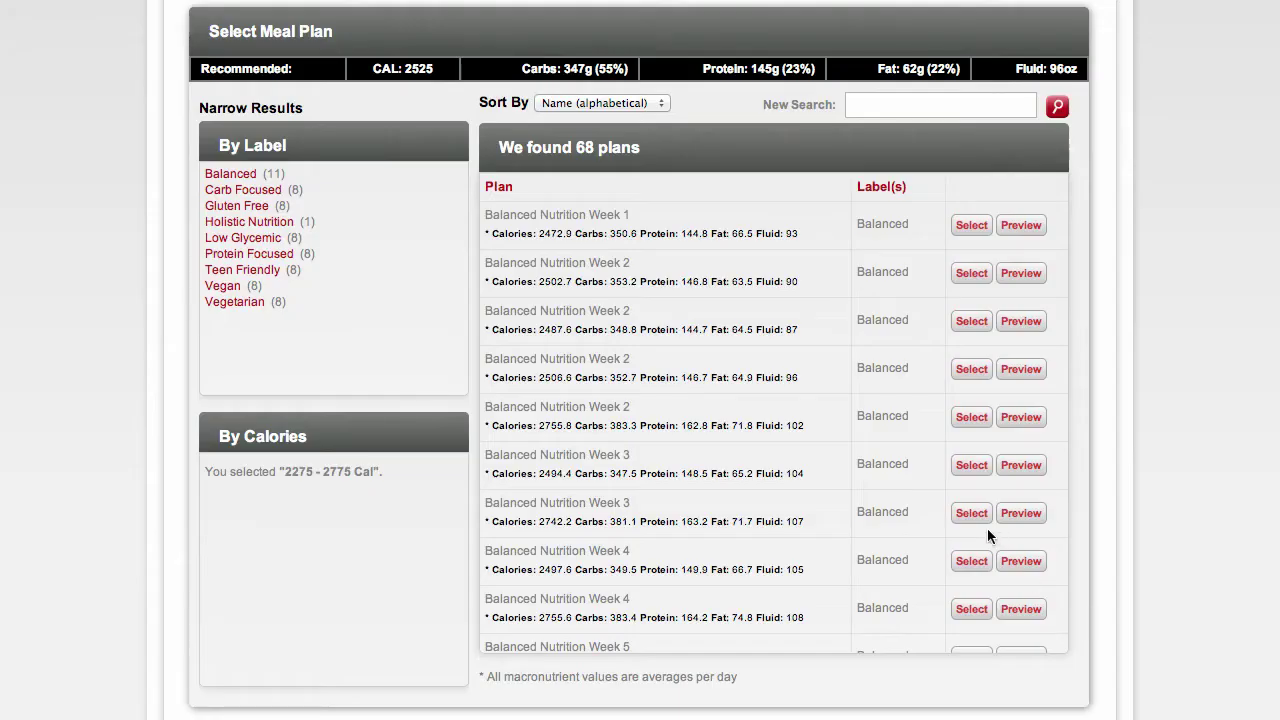
pyautogui.click(970, 513)
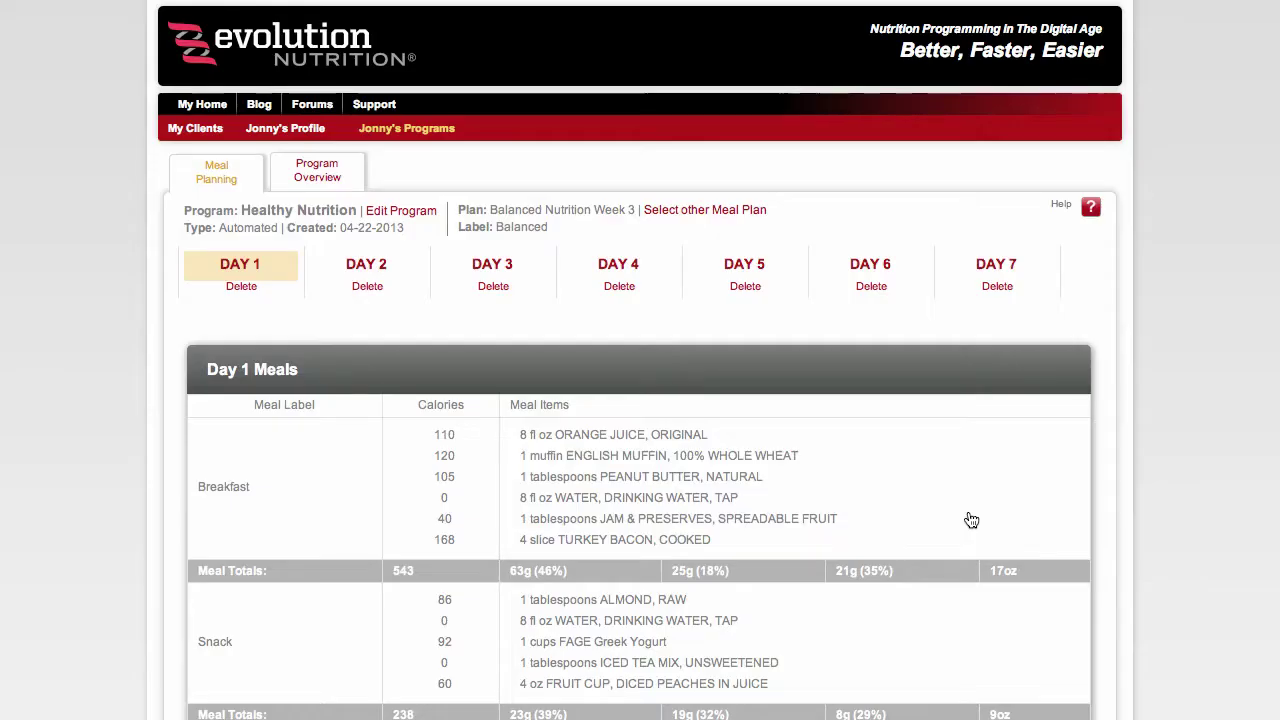
pyautogui.scroll(-2, 970, 518)
pyautogui.scroll(-2, 970, 518)
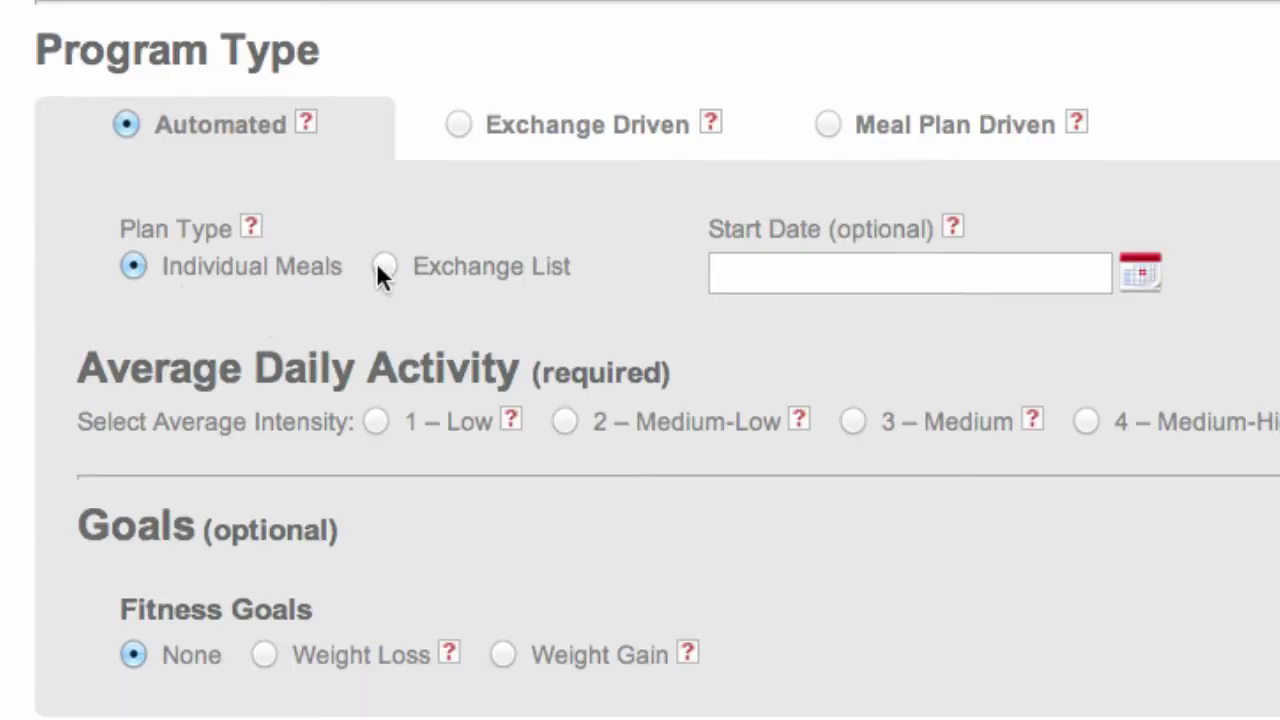
pyautogui.click(384, 266)
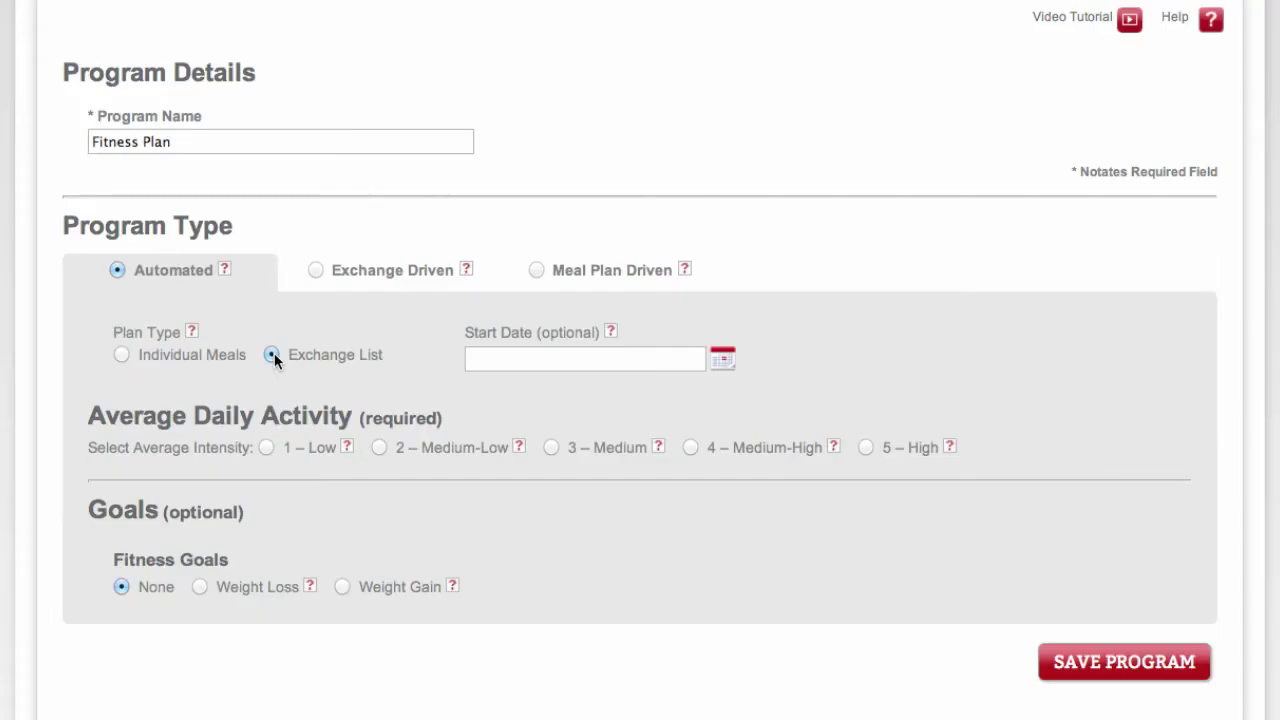
# Step: Try the intensity and fitness goal options, leaving average activity at 1 – Low
pyautogui.click(272, 355)
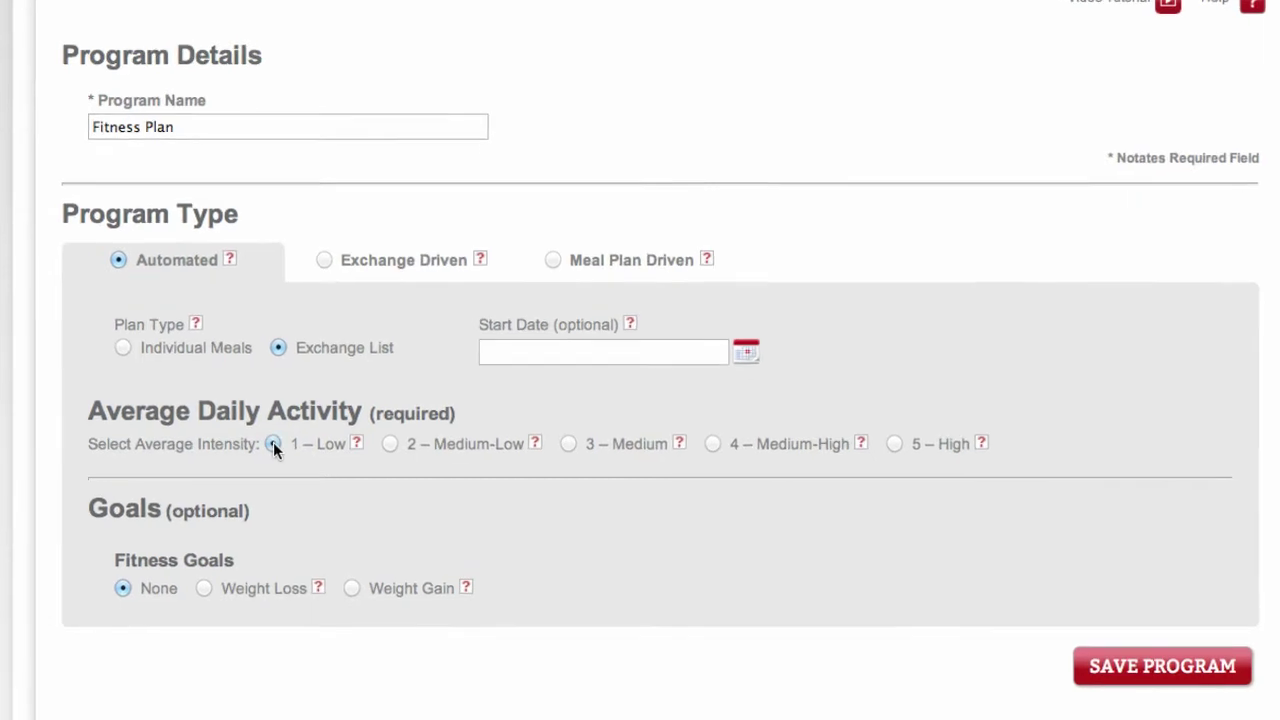
pyautogui.click(273, 444)
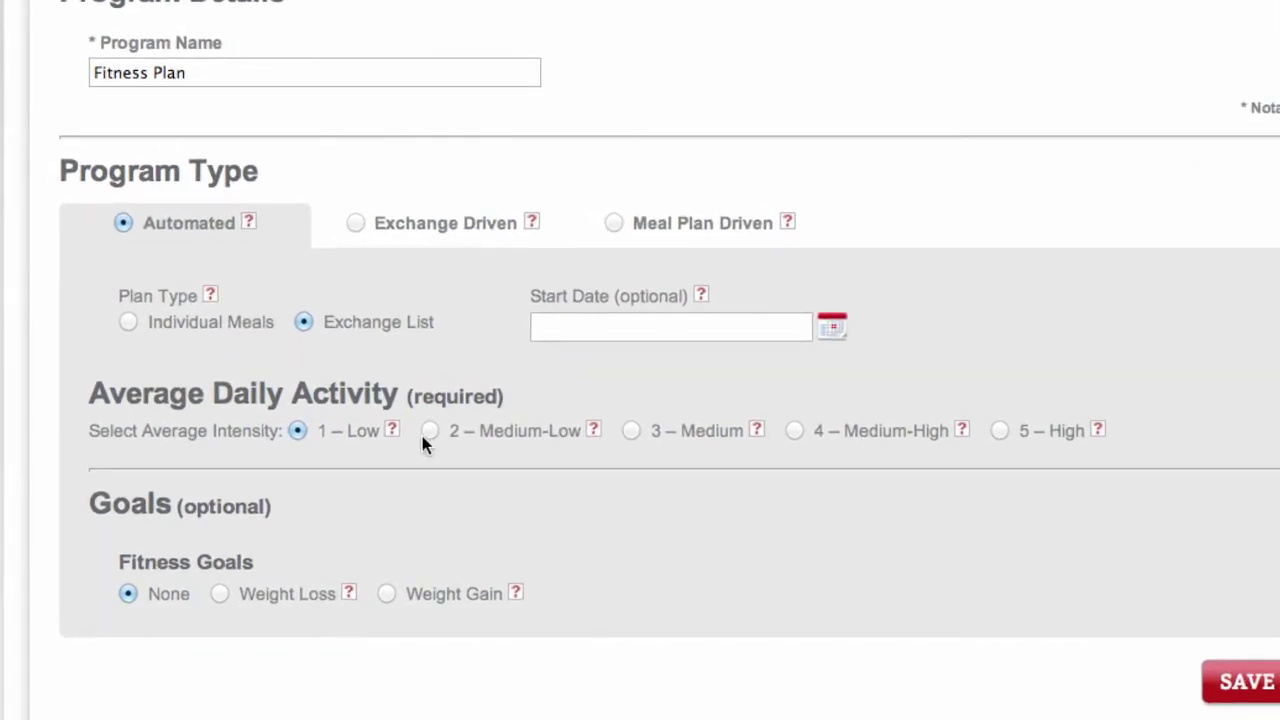
pyautogui.click(474, 416)
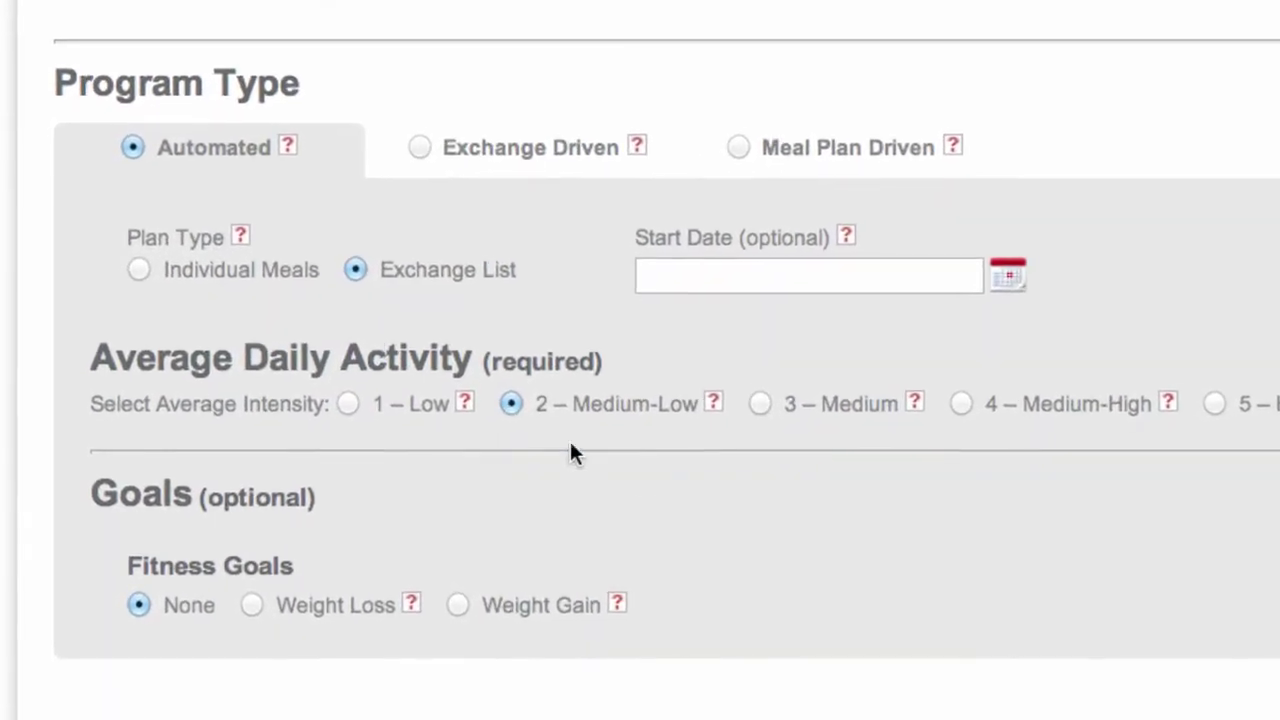
pyautogui.click(766, 403)
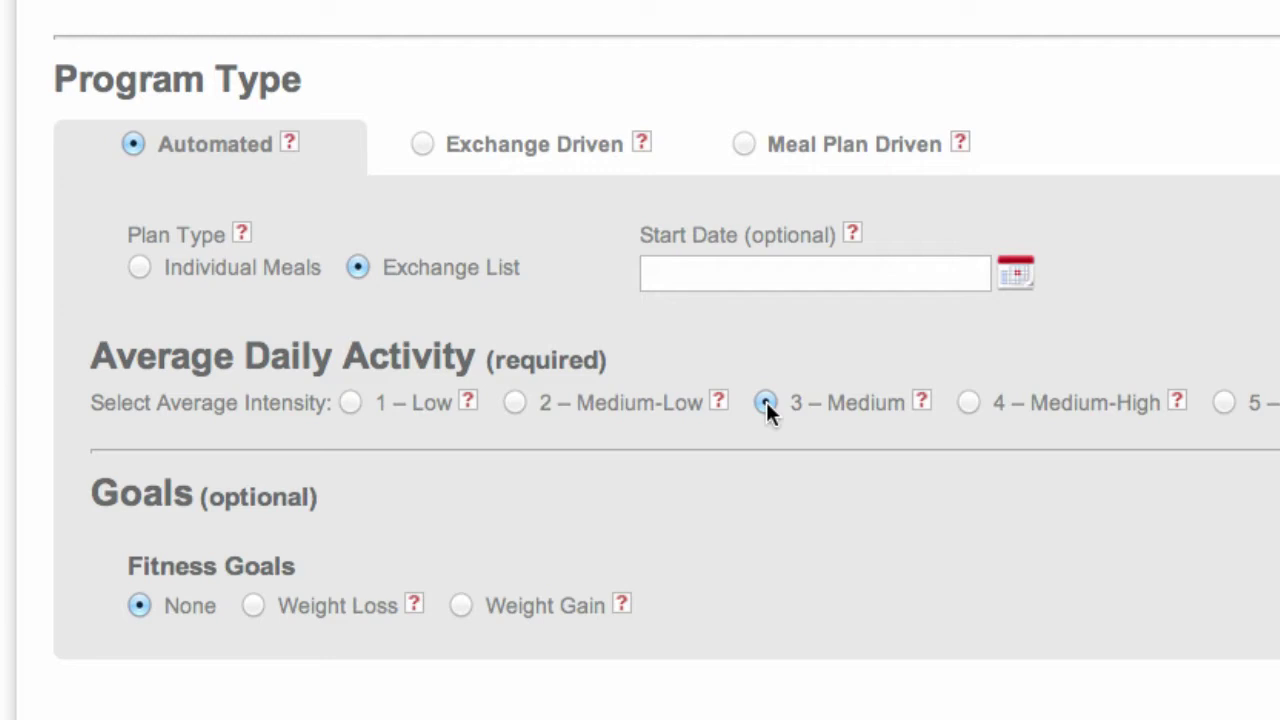
pyautogui.click(255, 606)
pyautogui.click(462, 606)
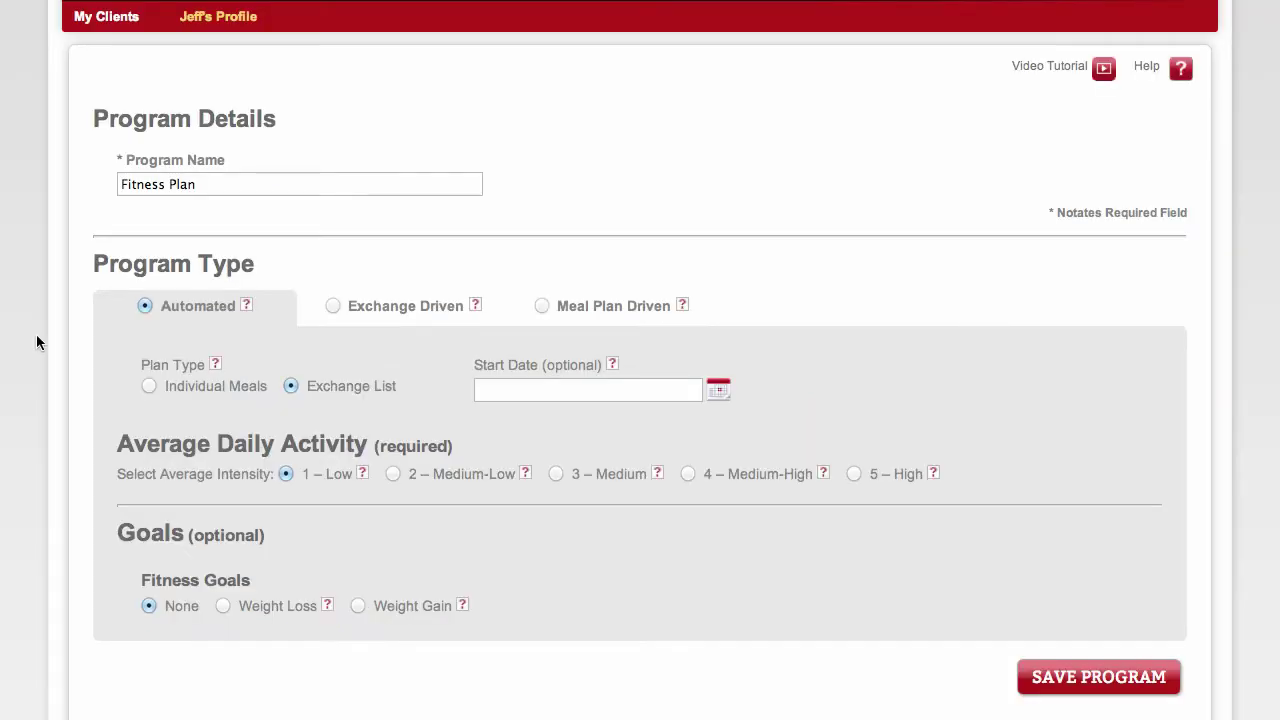
# Step: Make the program Meal Plan Driven with a start date of April 24, 2013
pyautogui.click(328, 306)
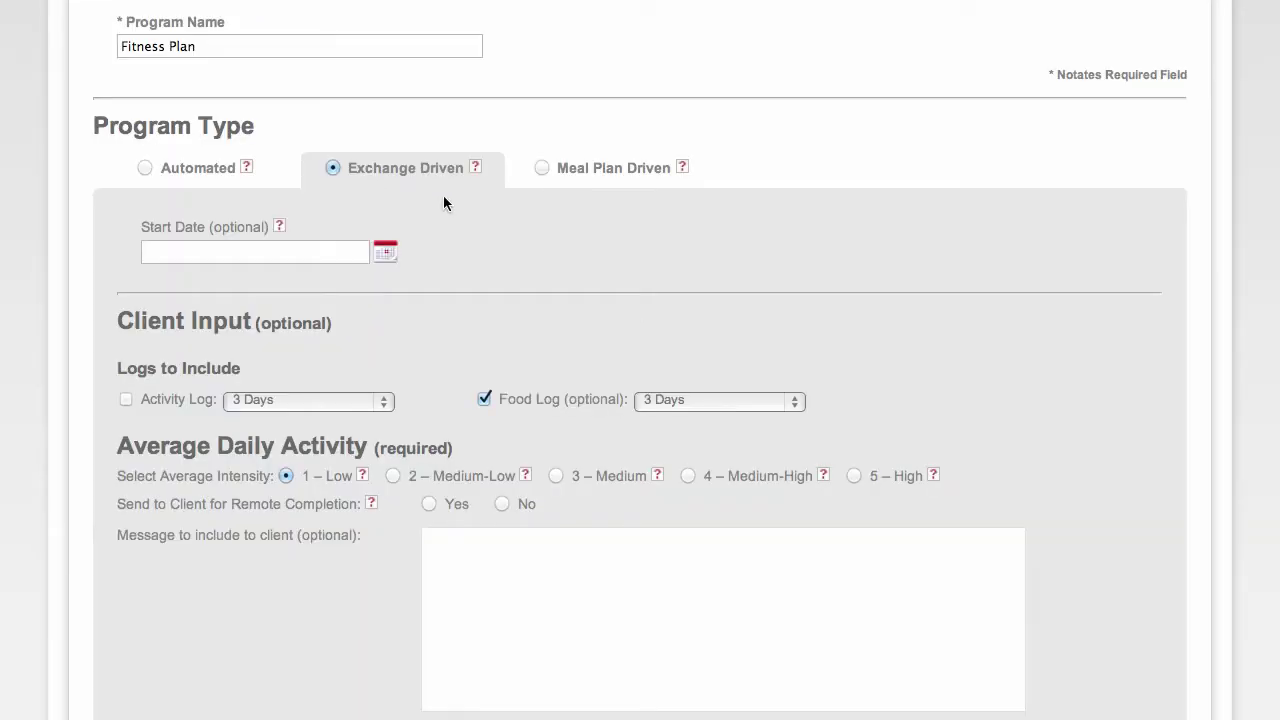
pyautogui.click(541, 168)
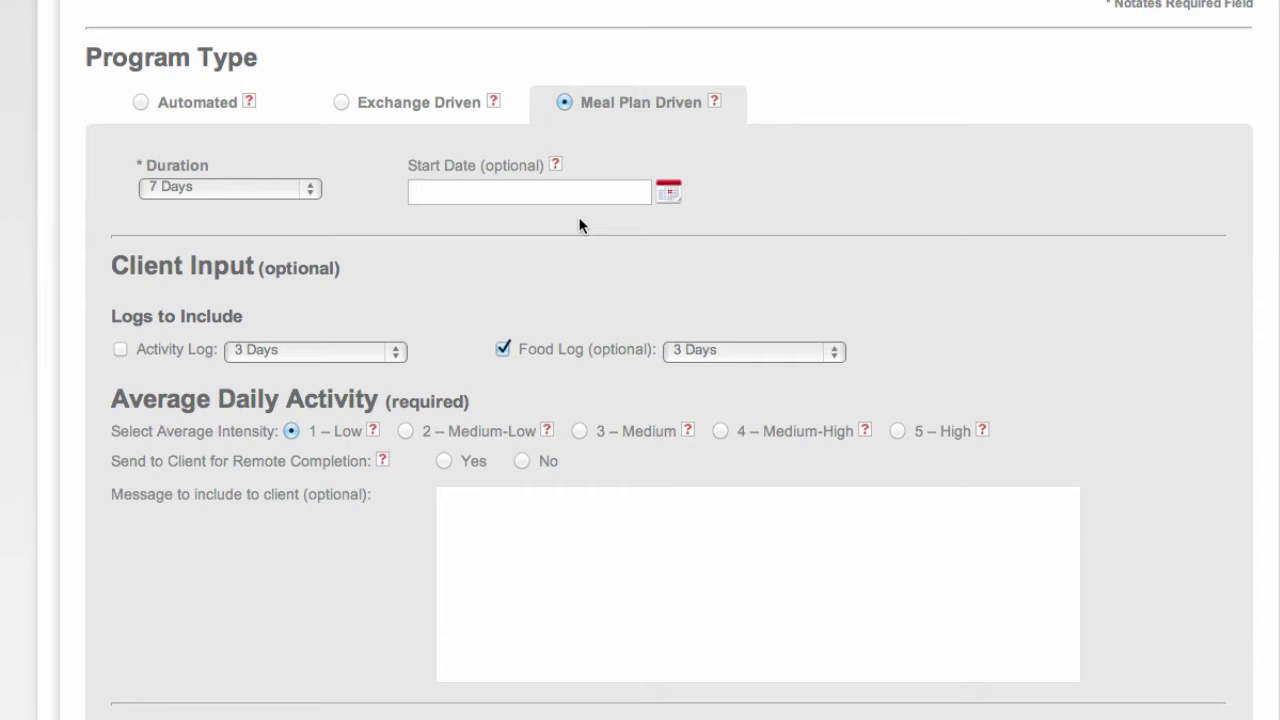
pyautogui.click(528, 185)
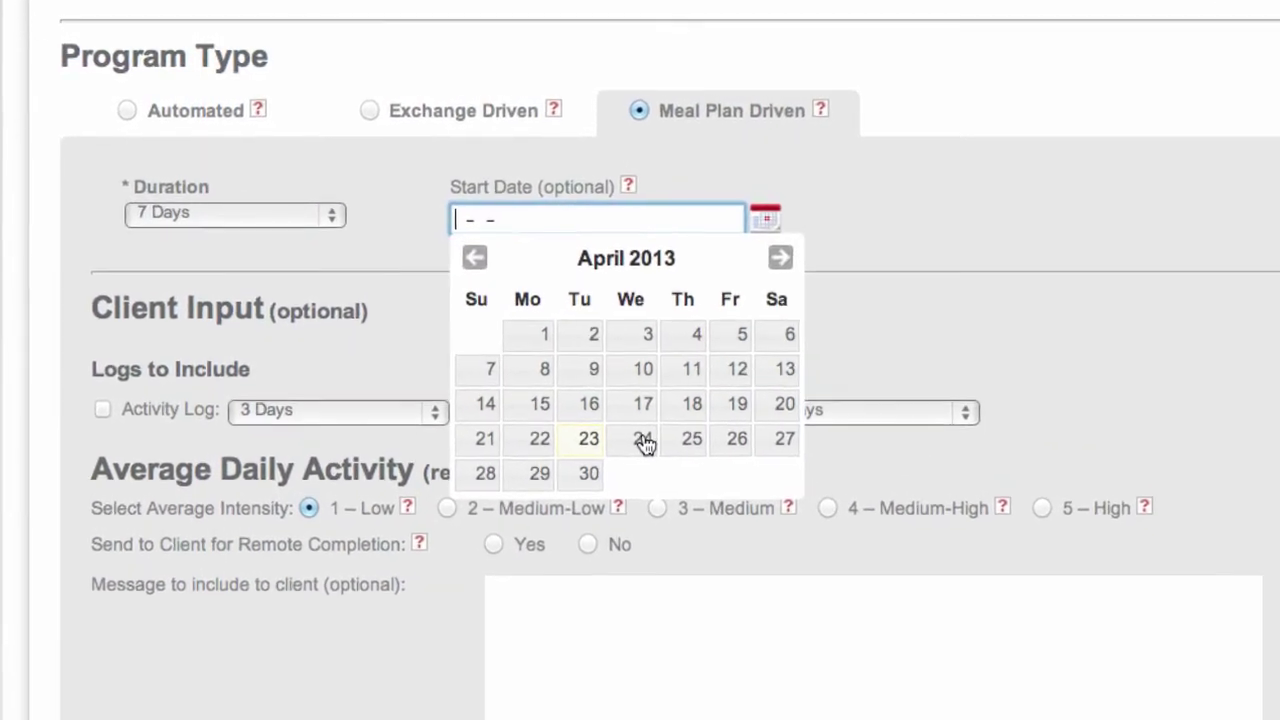
pyautogui.click(632, 430)
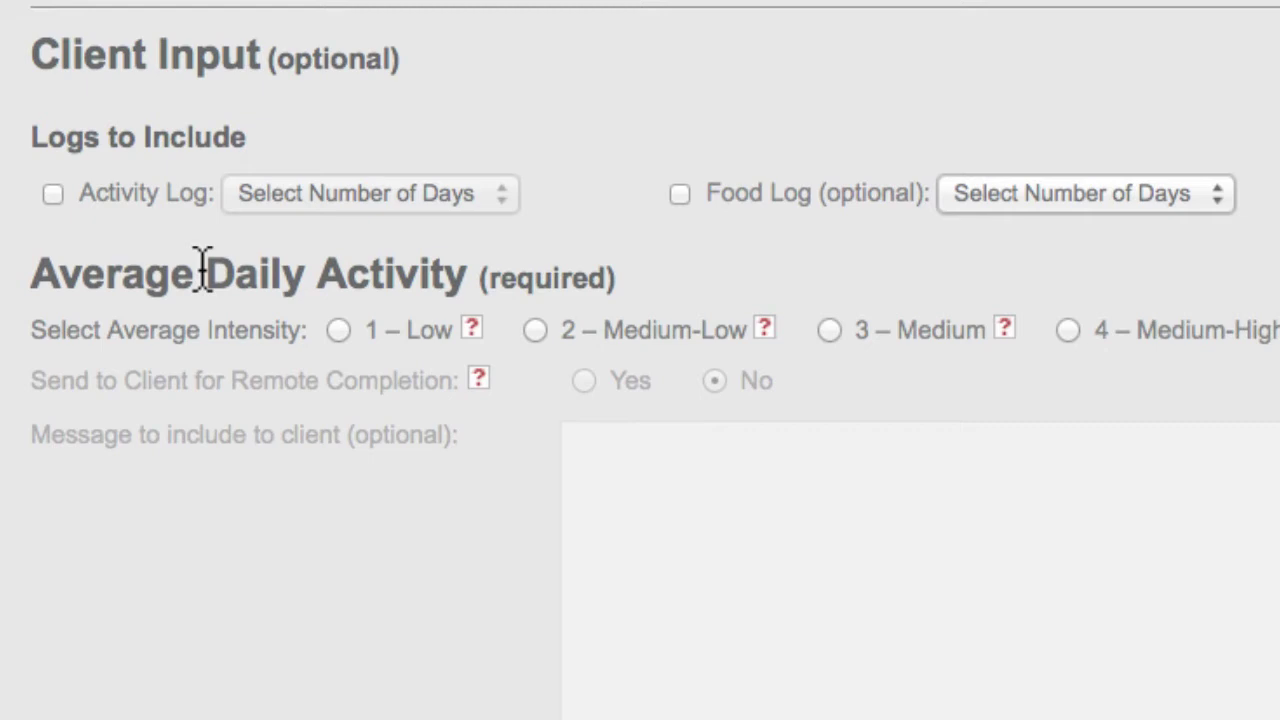
# Step: Set the Activity and Food Logs to 3 days each, trying the intensity levels
pyautogui.click(53, 192)
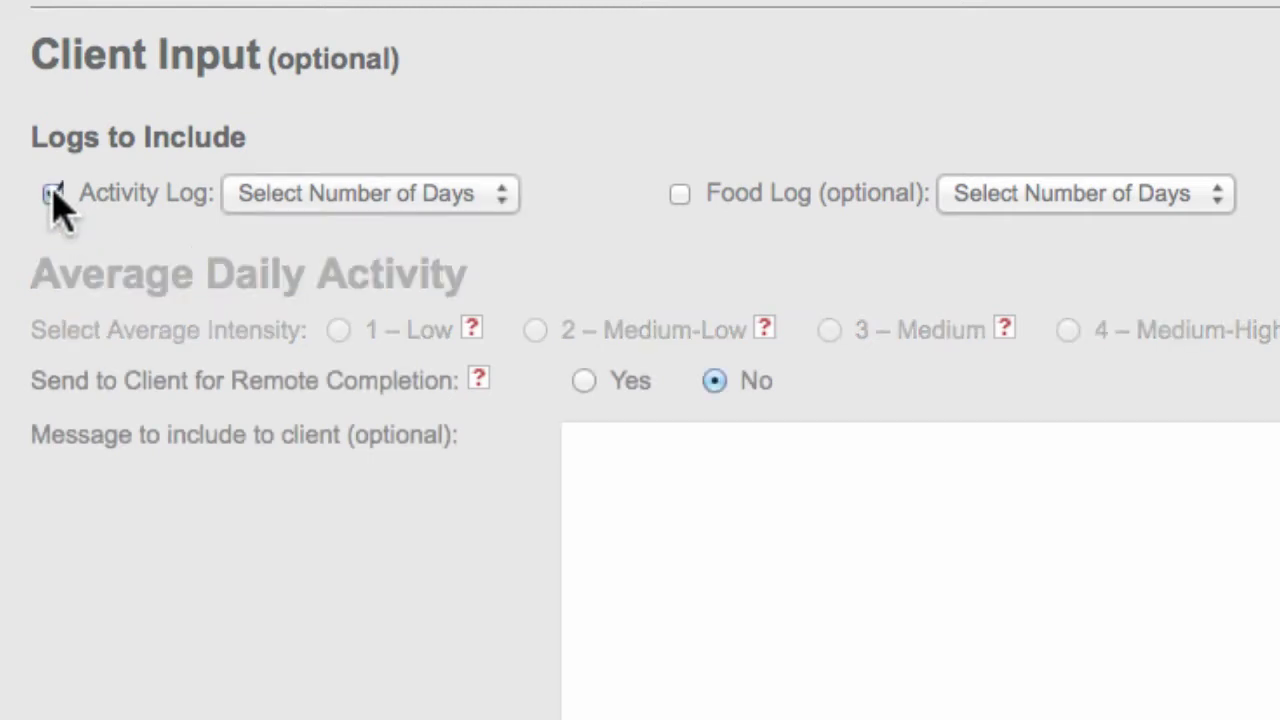
pyautogui.click(286, 200)
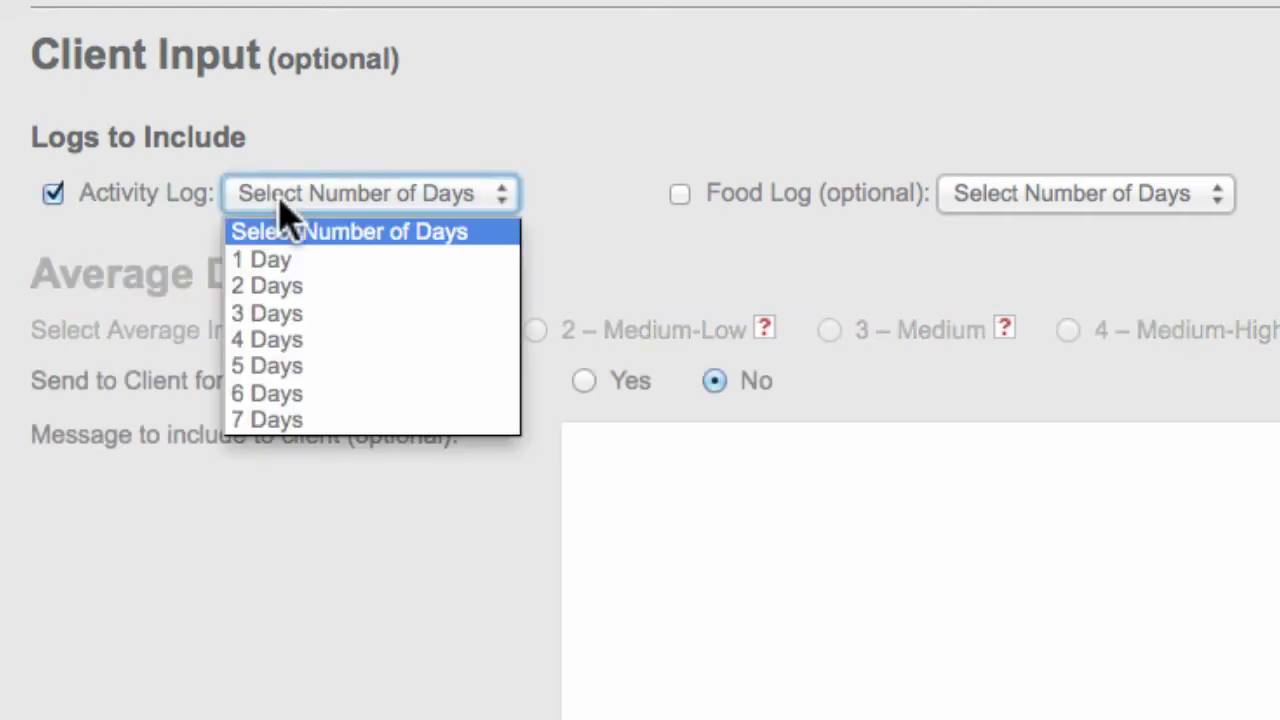
pyautogui.click(297, 342)
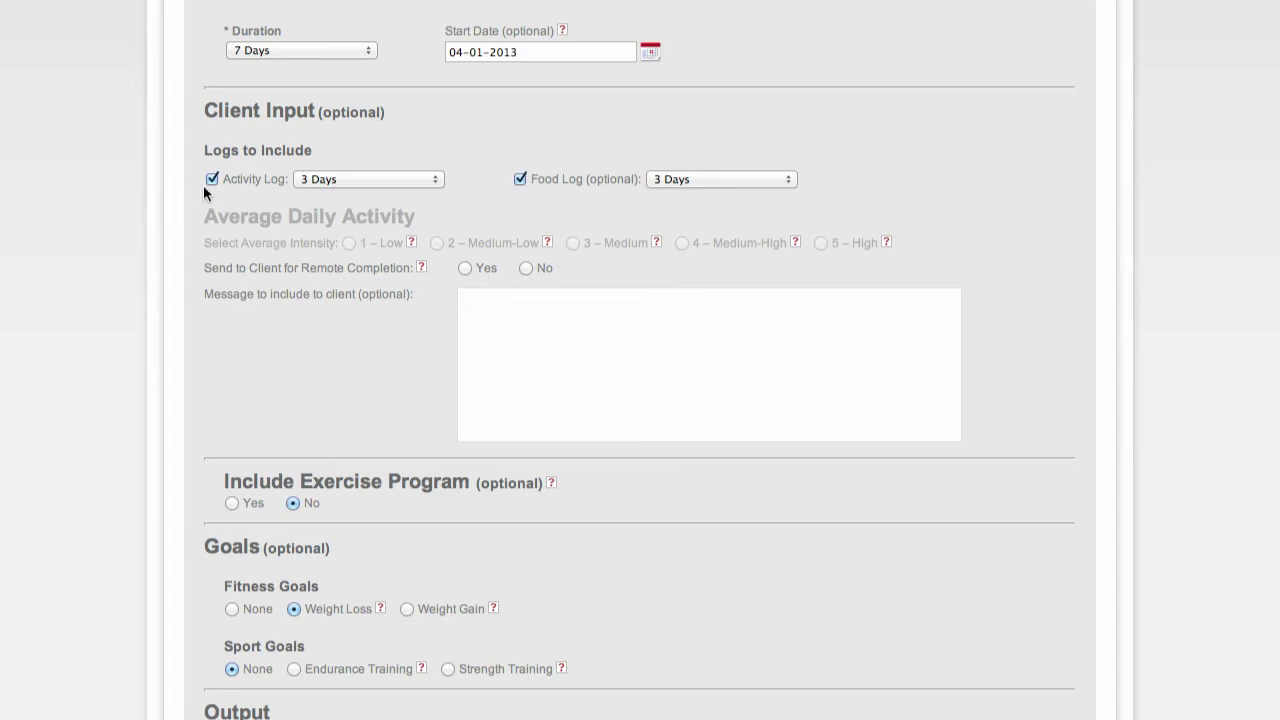
pyautogui.click(212, 180)
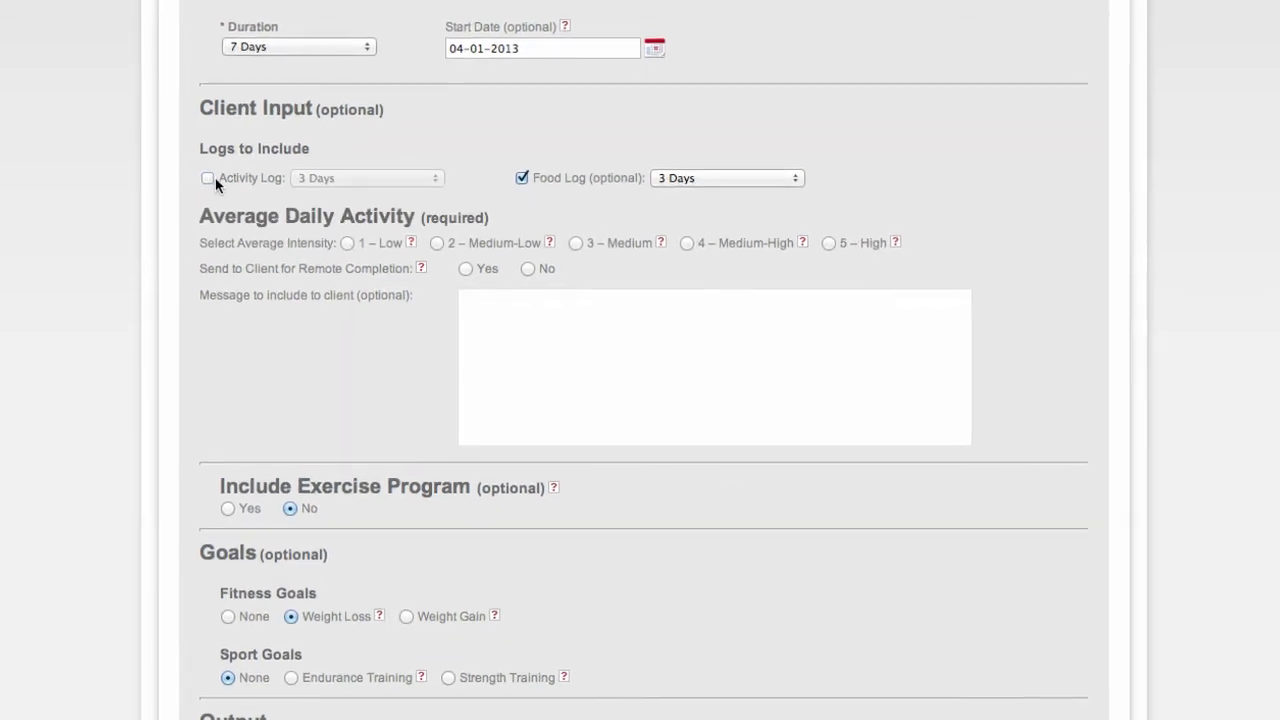
pyautogui.click(348, 242)
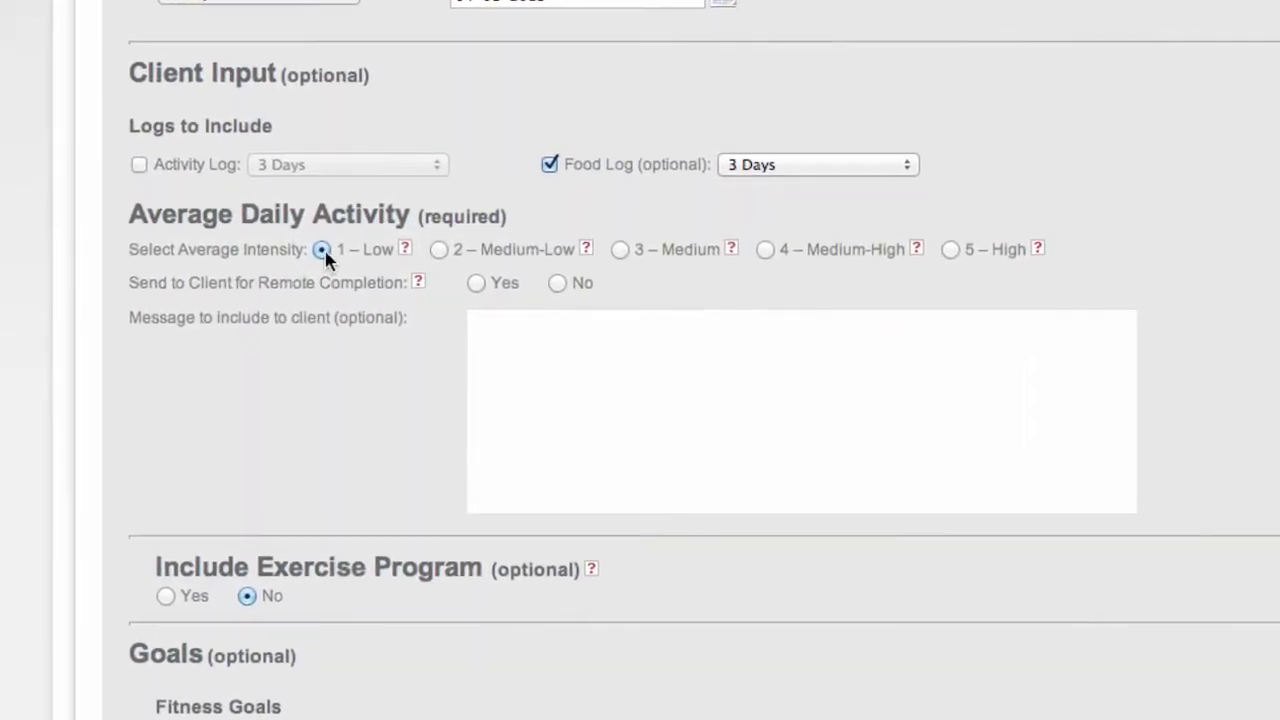
pyautogui.click(443, 252)
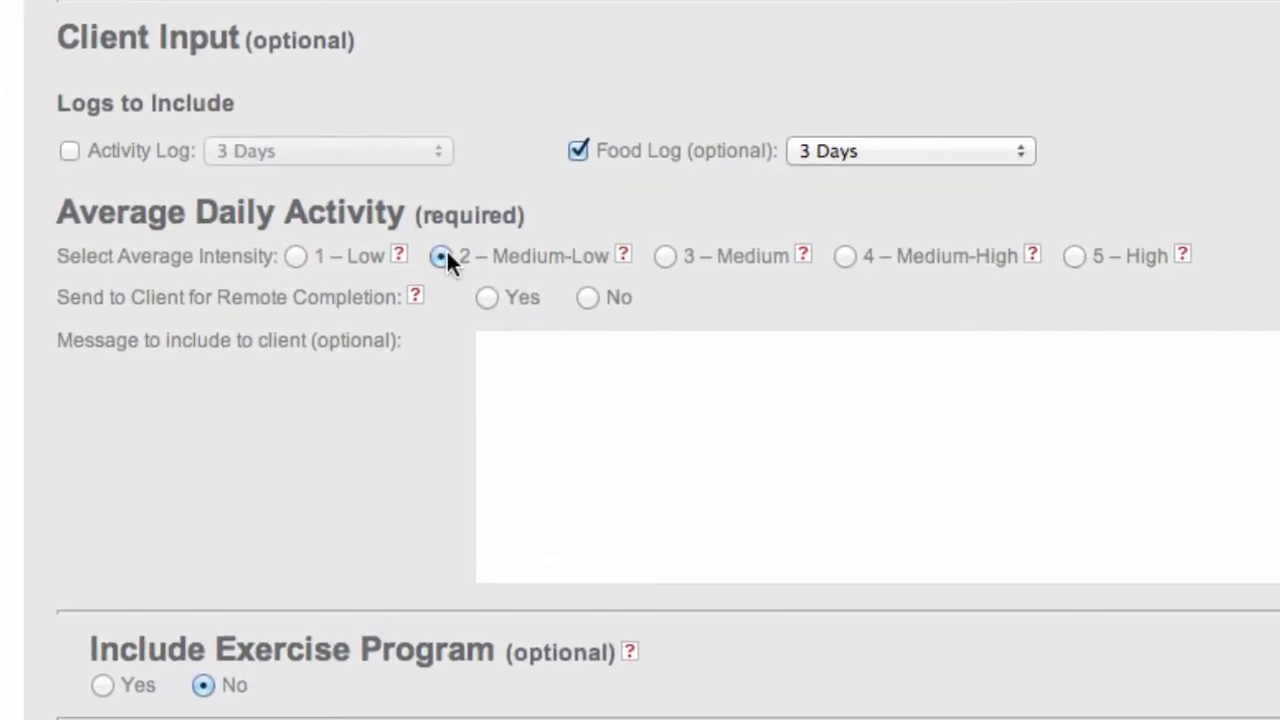
pyautogui.click(670, 257)
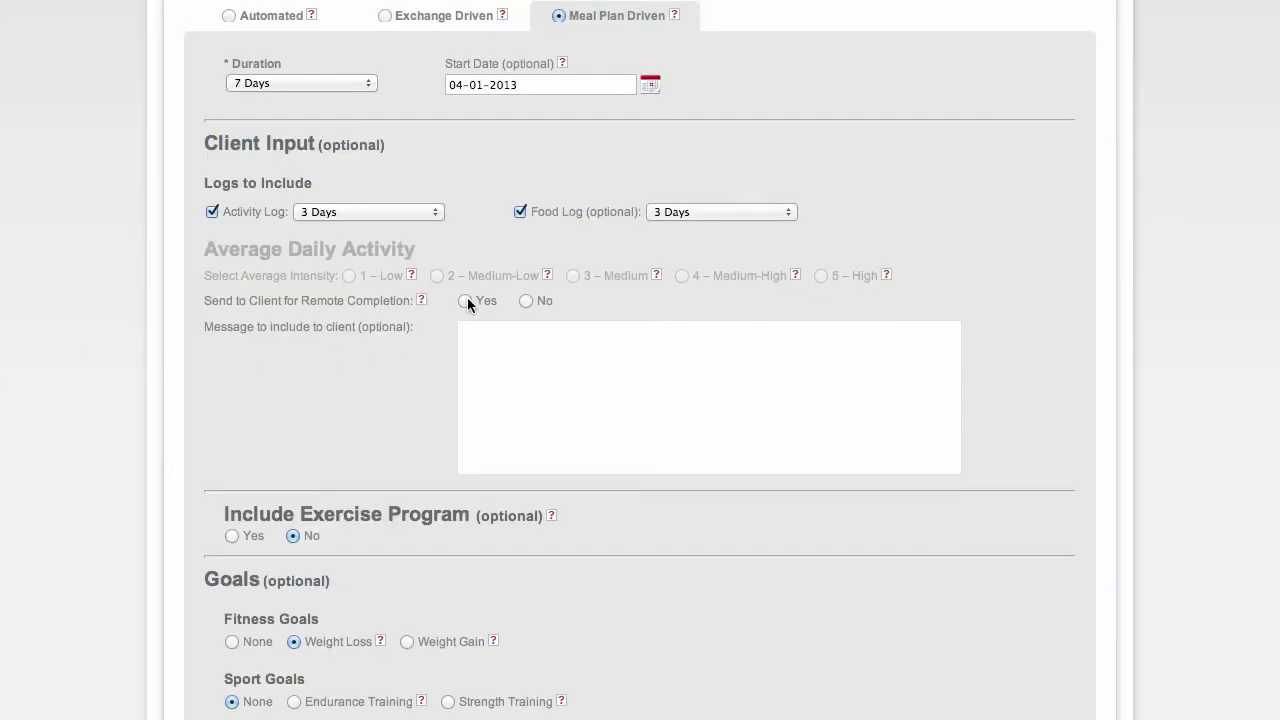
# Step: Turn on remote client completion with the message 'Please give me your Activity and Food log for the week. Thanks!'
pyautogui.click(467, 302)
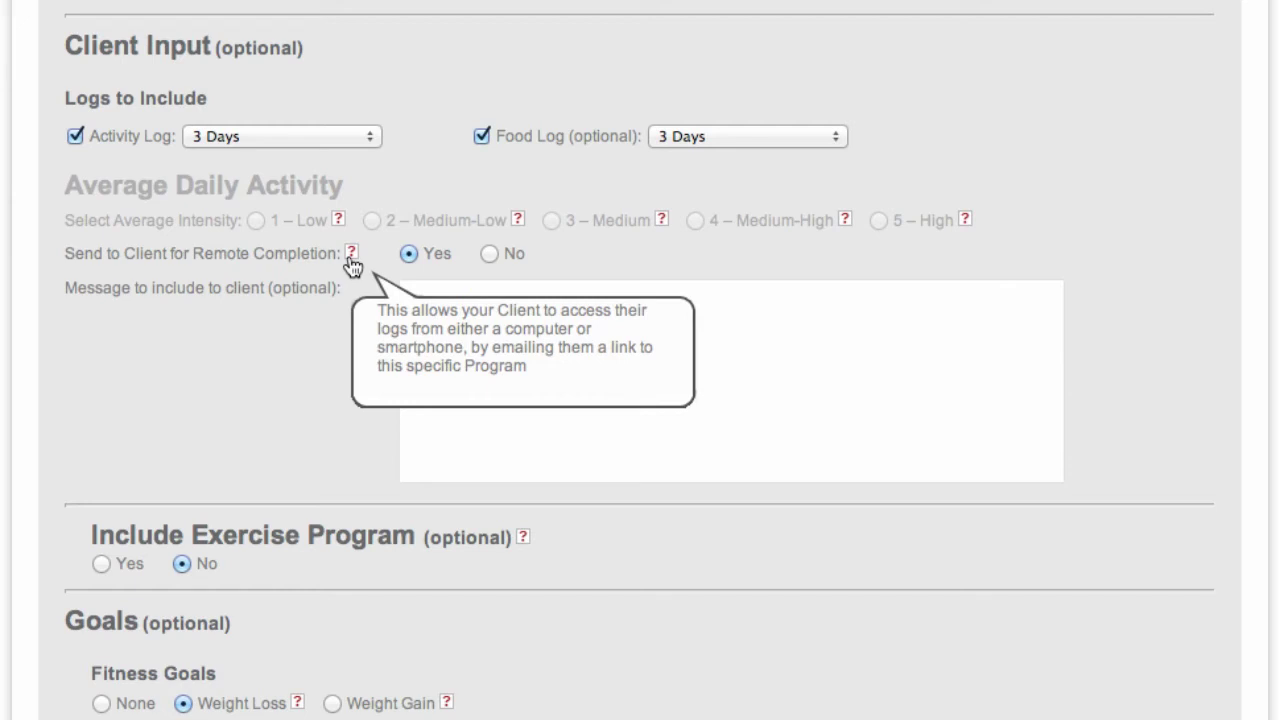
pyautogui.write('Please gi')
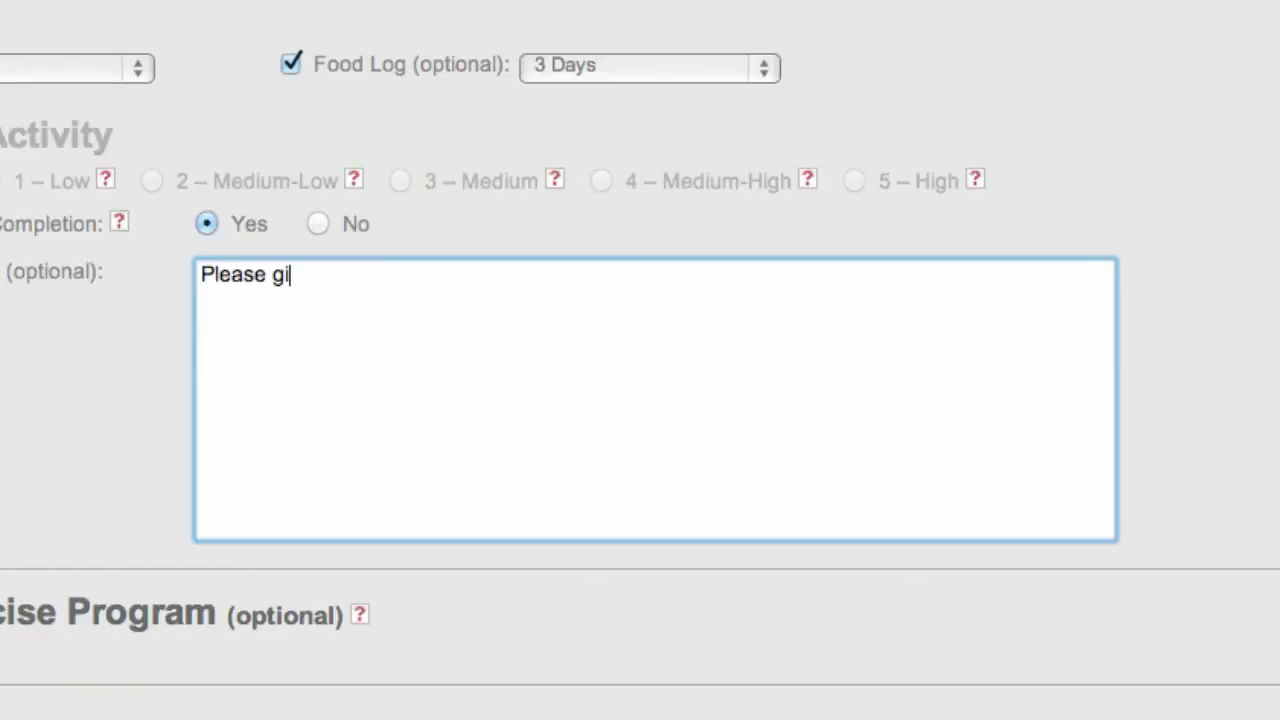
pyautogui.write('ve me your A')
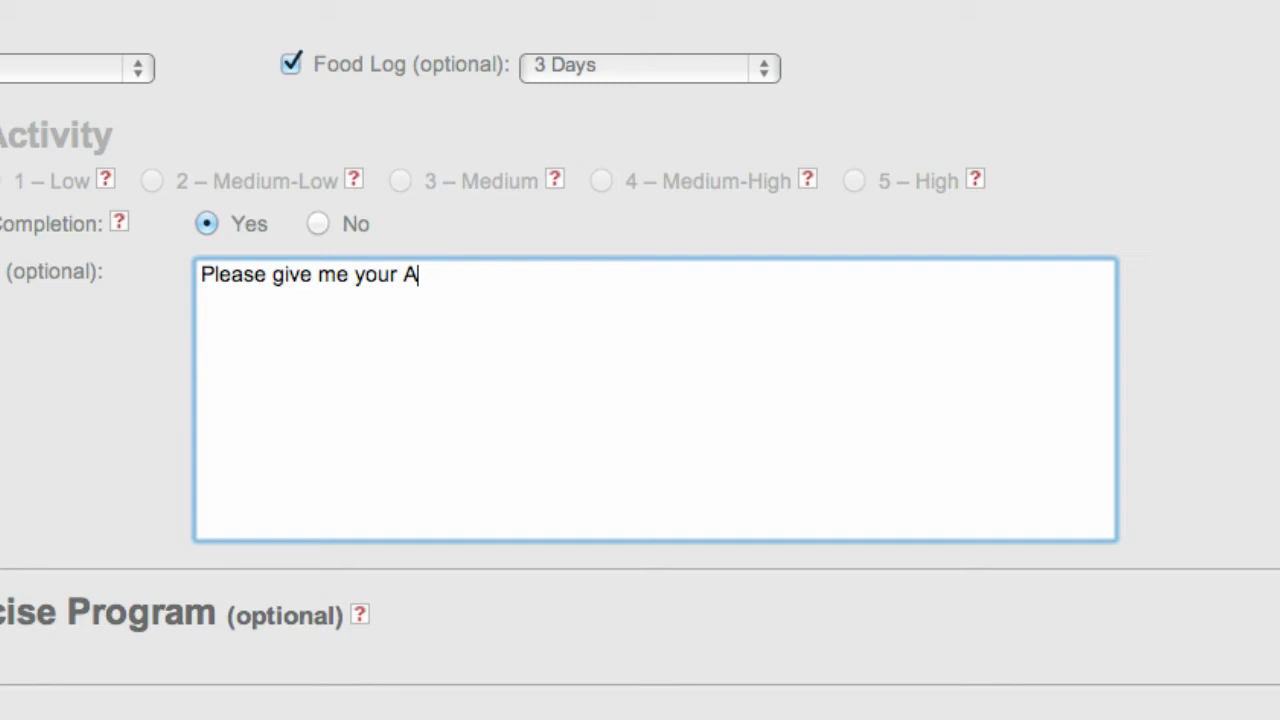
pyautogui.write('ctivity ')
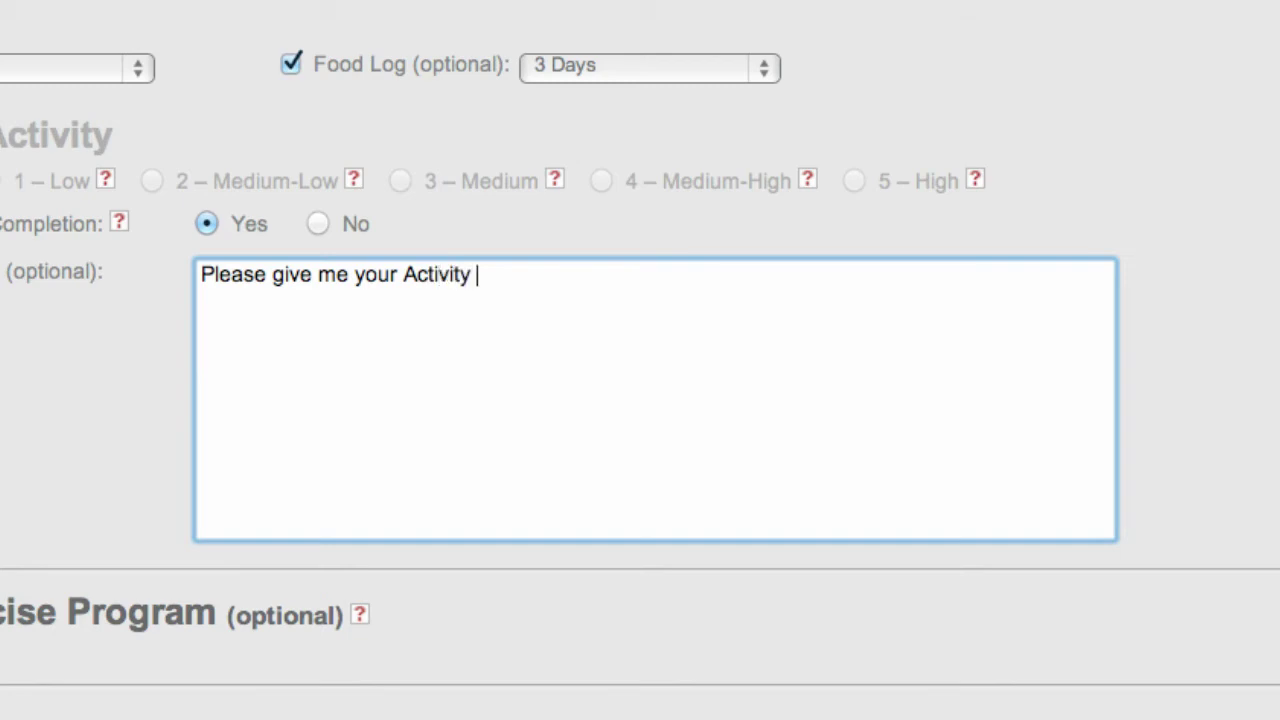
pyautogui.write('and Food')
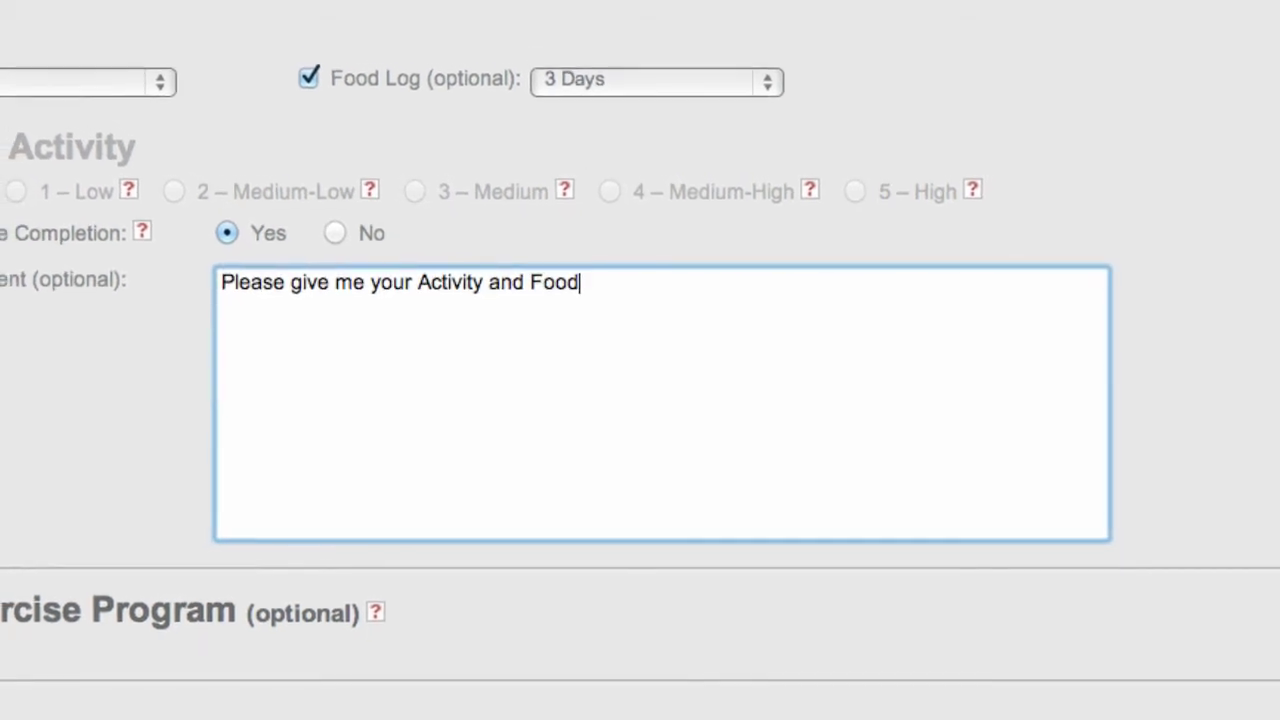
pyautogui.write(' log for t')
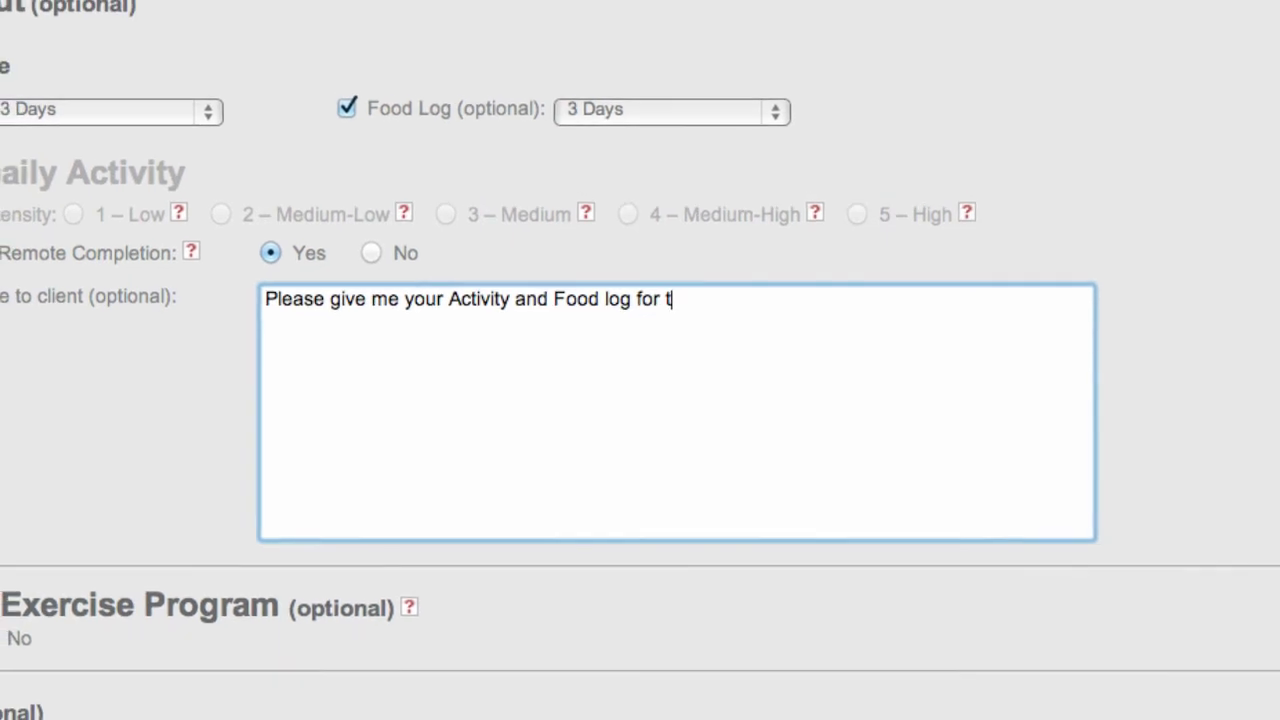
pyautogui.write('he week. ')
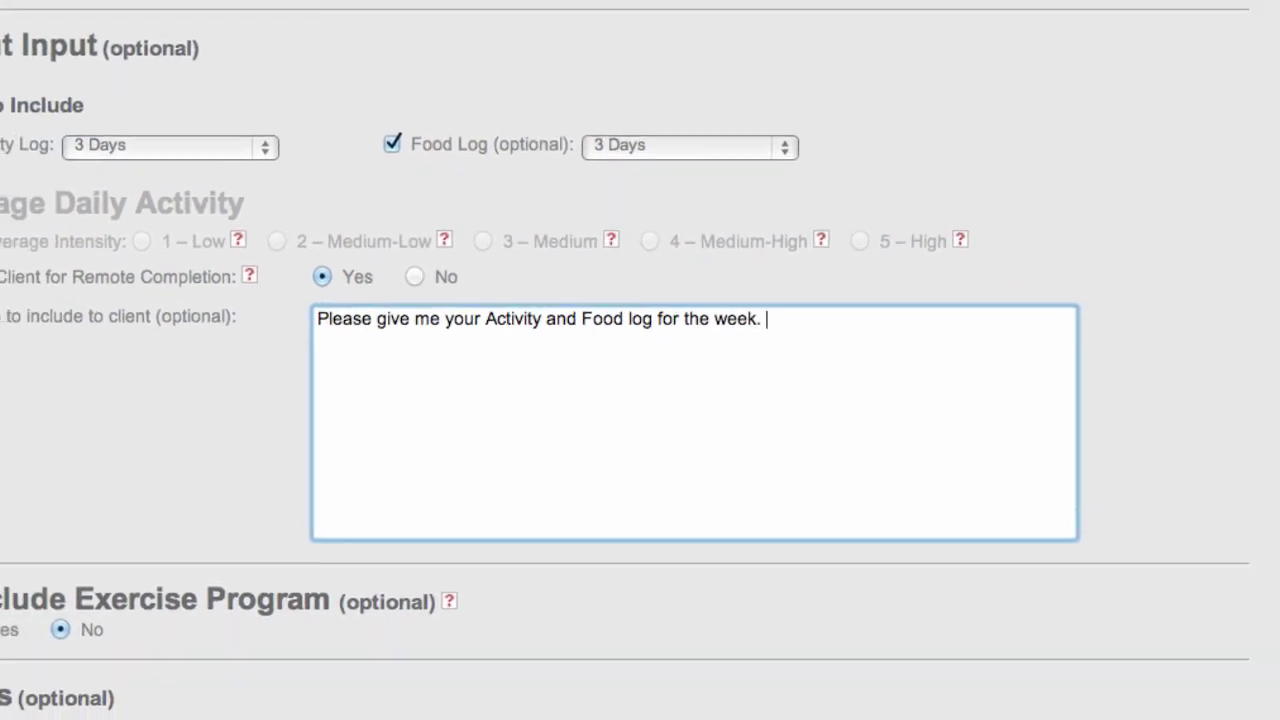
pyautogui.write('Thanks!')
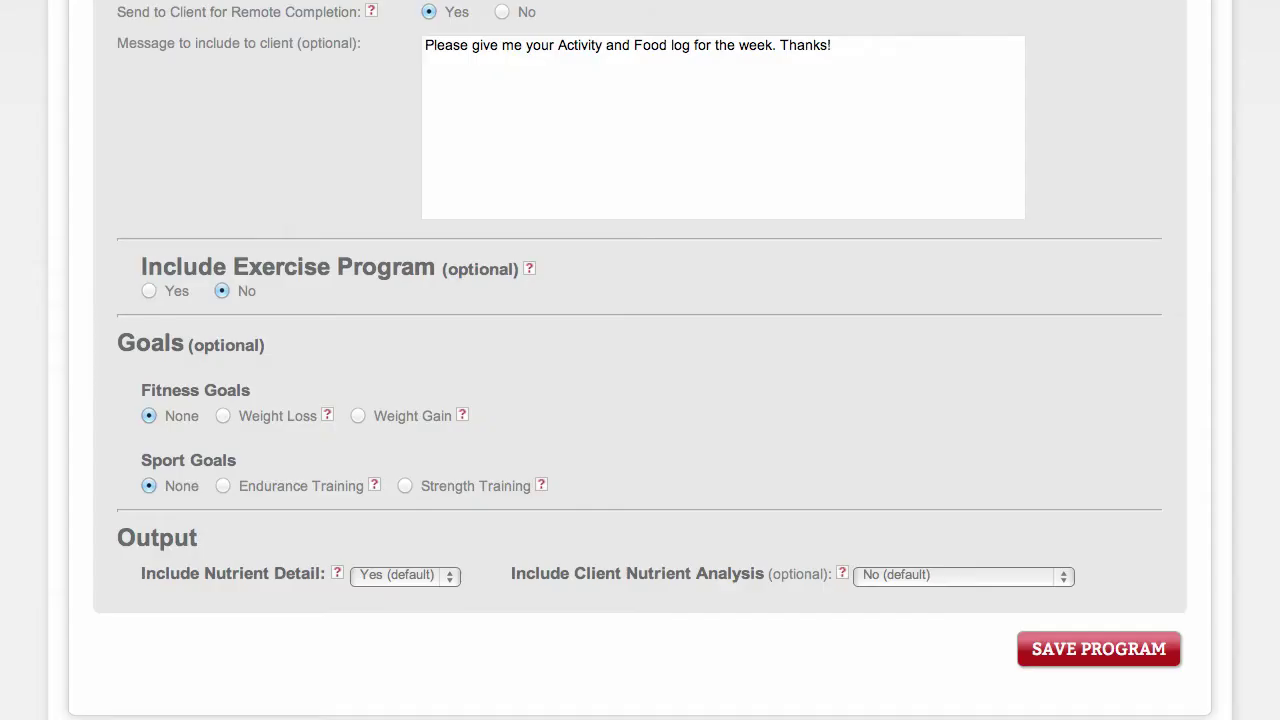
# Step: Include an exercise program with a Weight Gain fitness goal and Strength Training sport goal
pyautogui.click(147, 288)
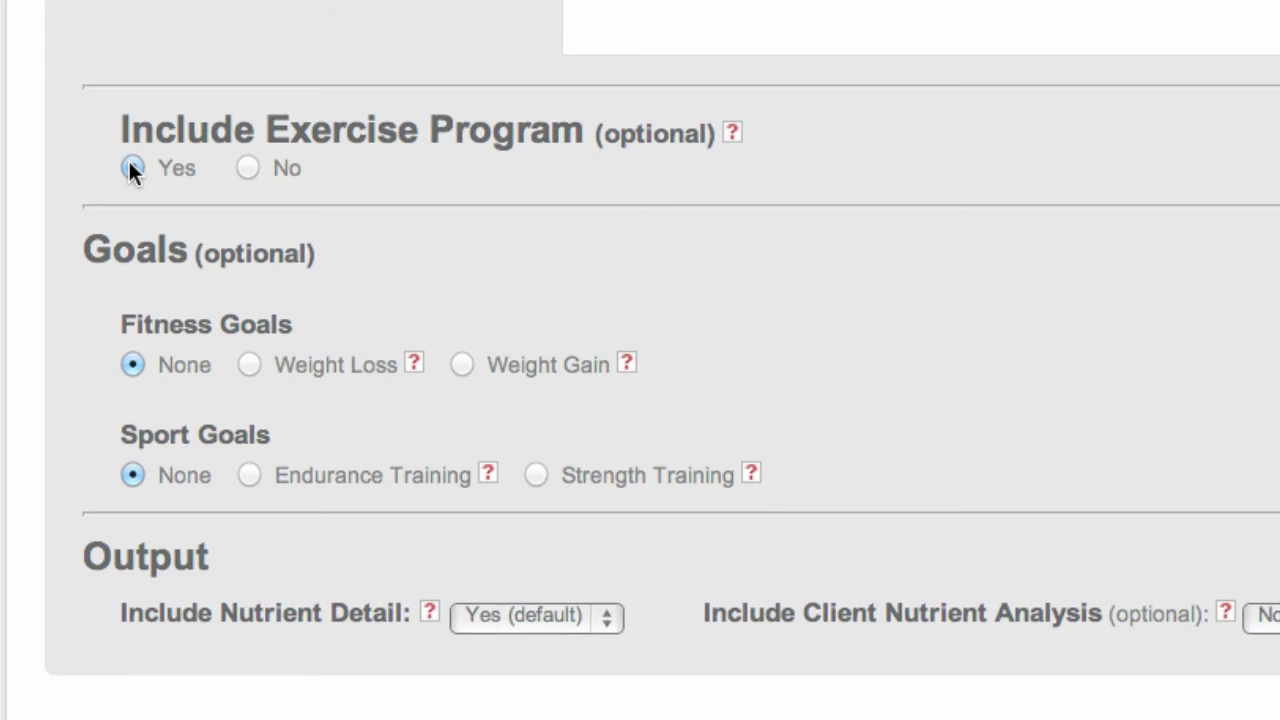
pyautogui.click(250, 365)
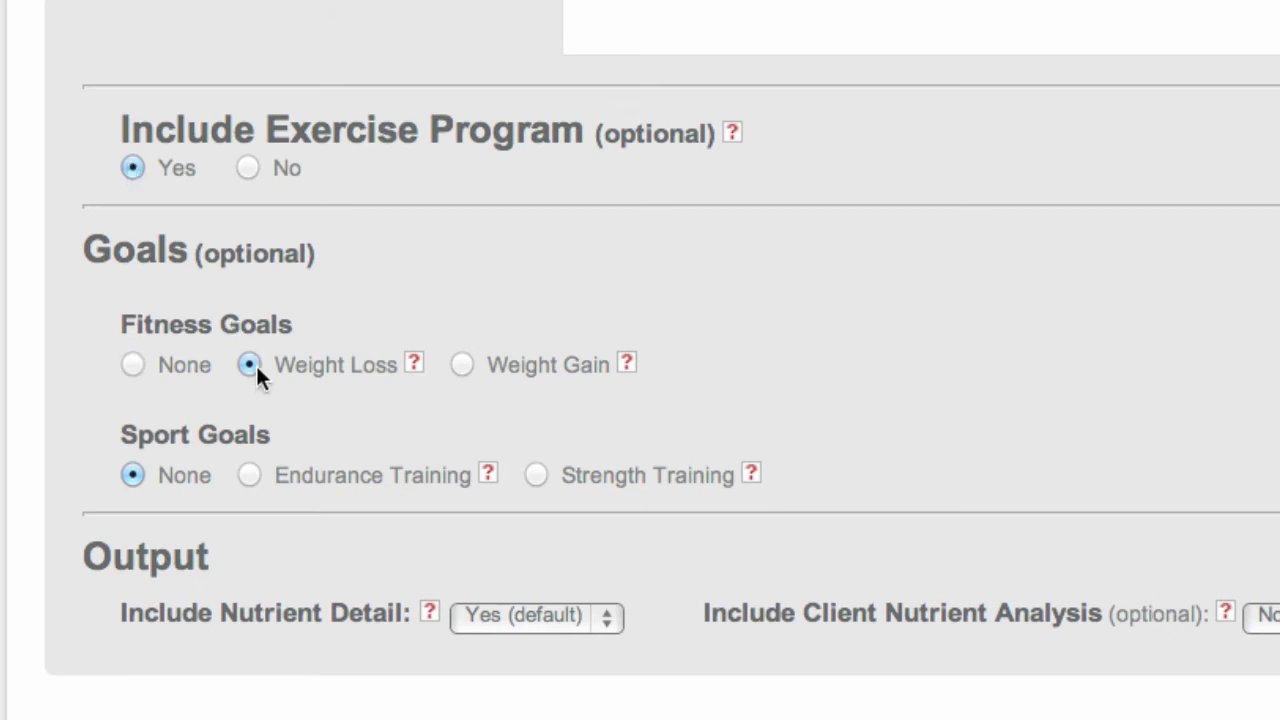
pyautogui.click(461, 366)
pyautogui.click(249, 474)
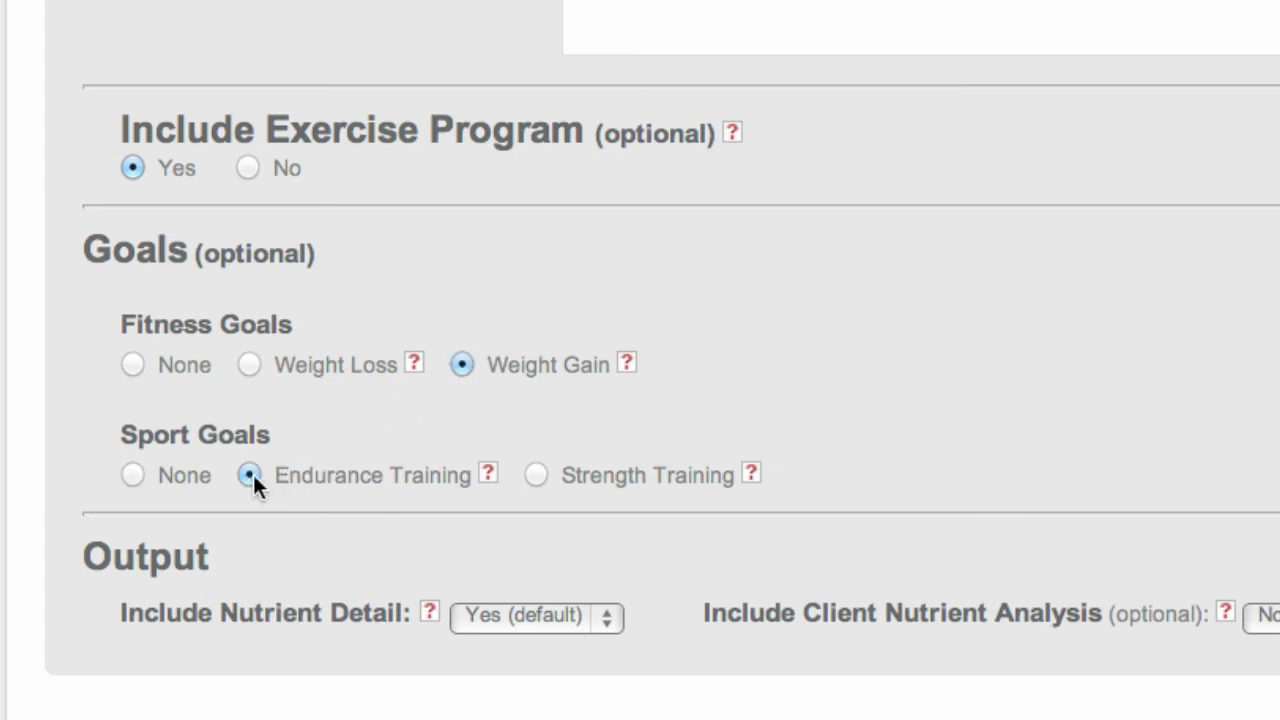
pyautogui.click(537, 475)
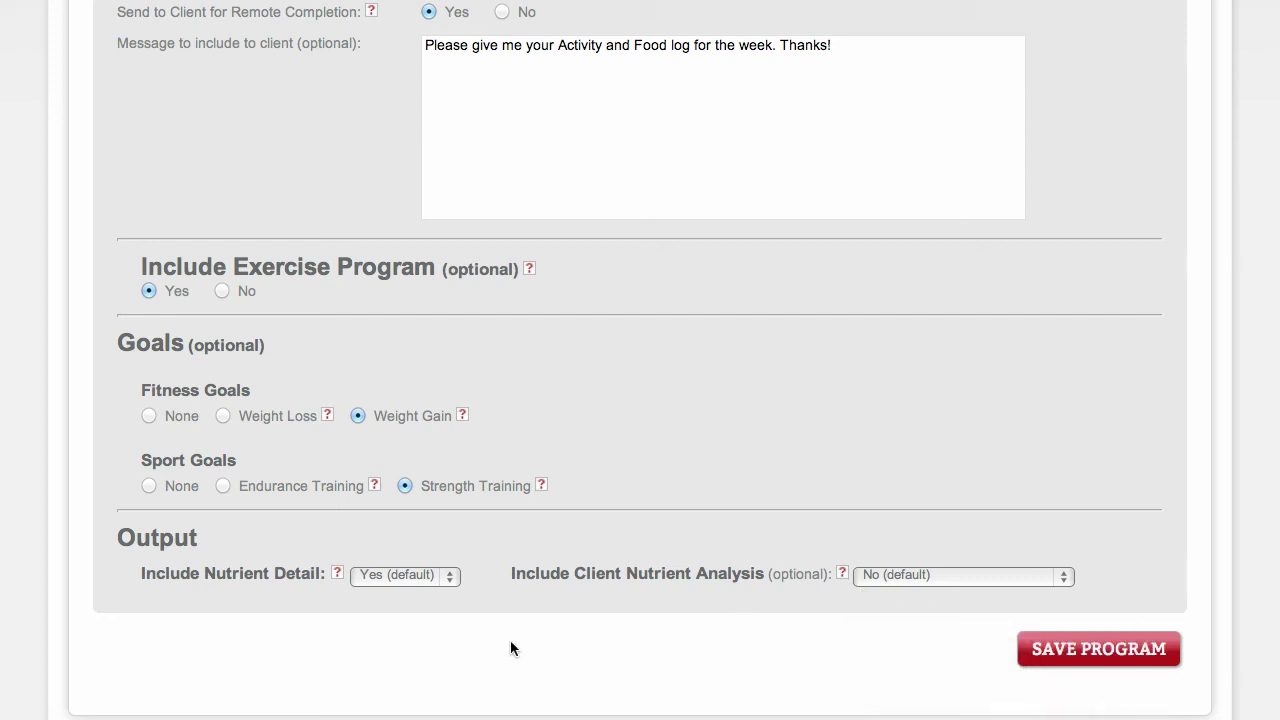
# Step: Set Include Nutrient Detail to No and client nutrient analysis to only above upper limit
pyautogui.click(416, 582)
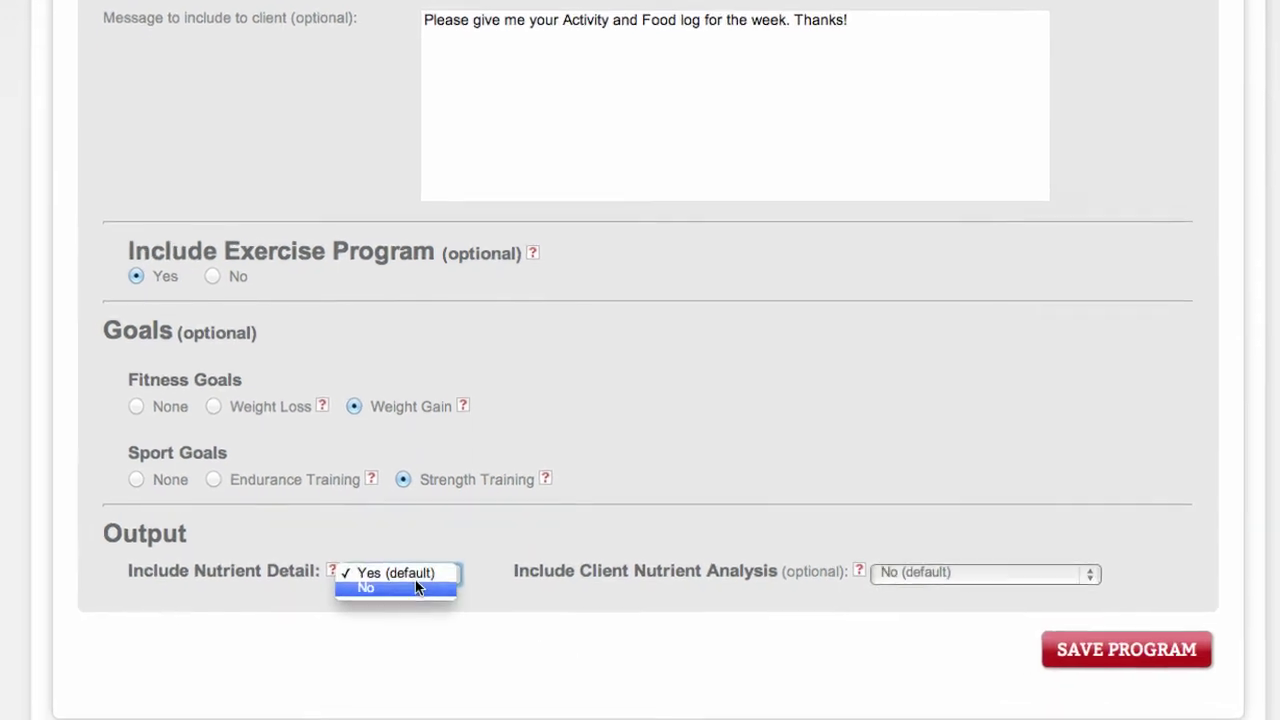
pyautogui.click(413, 587)
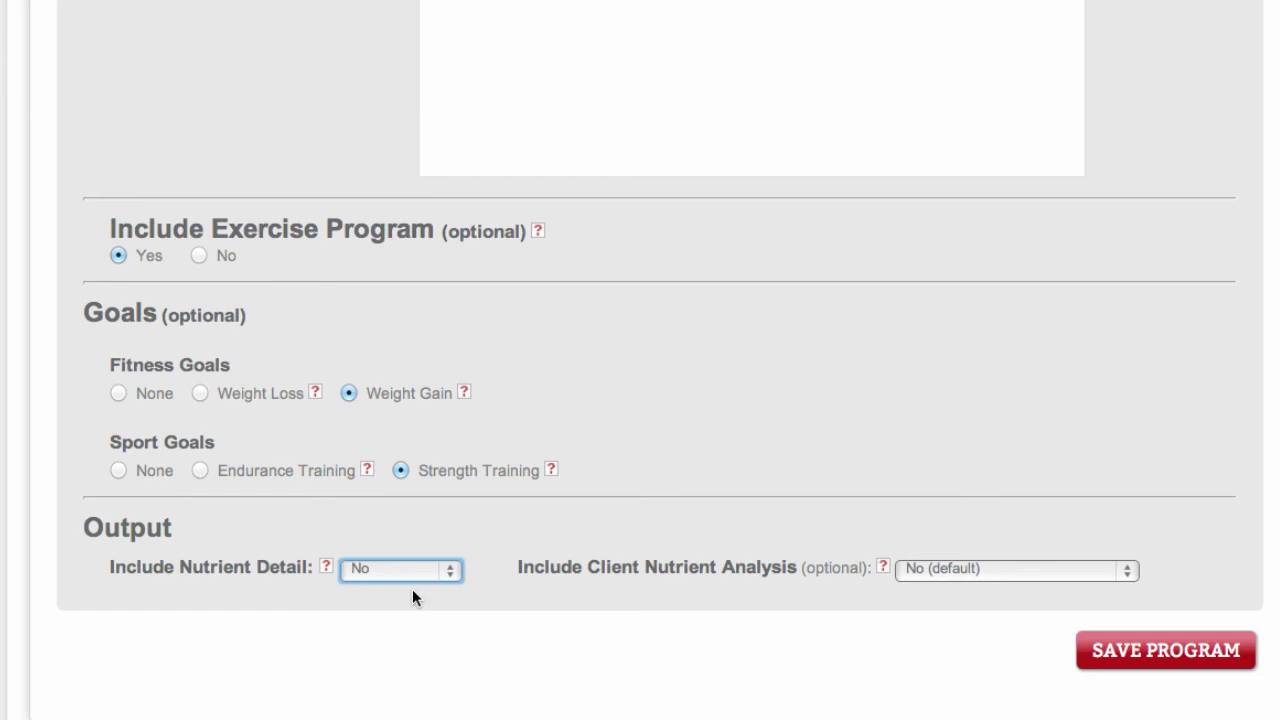
pyautogui.click(930, 575)
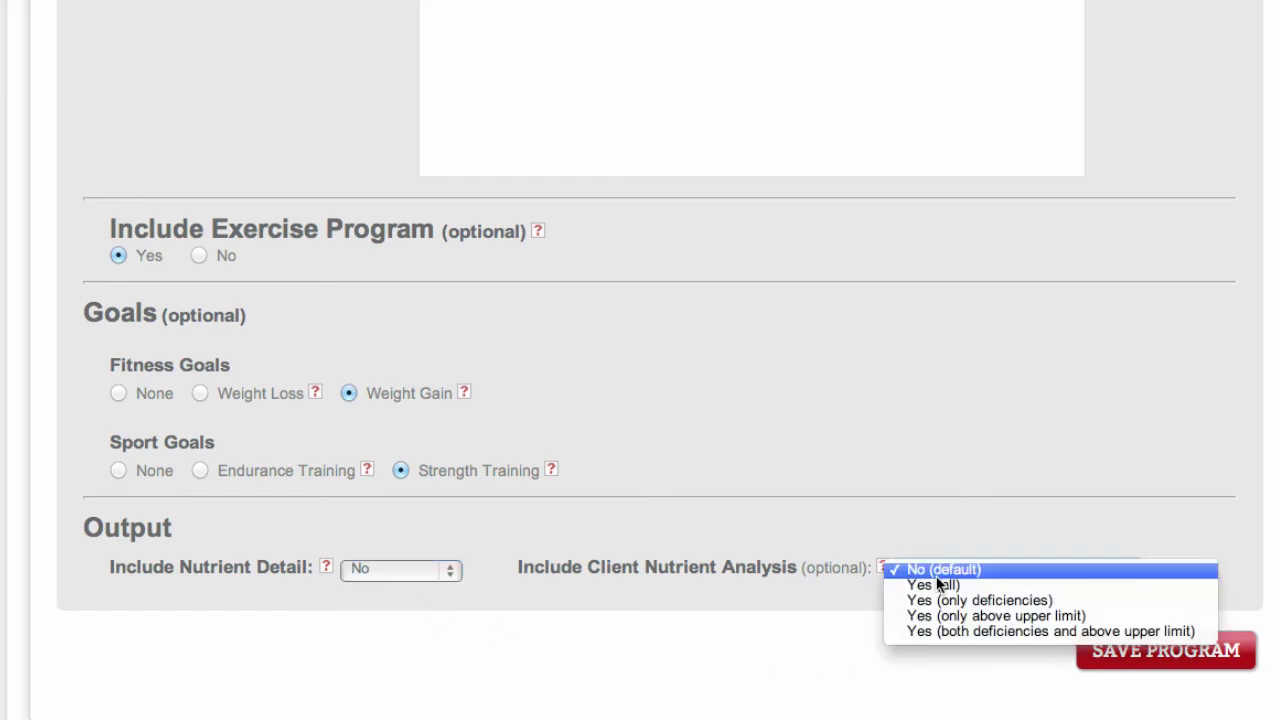
pyautogui.click(940, 616)
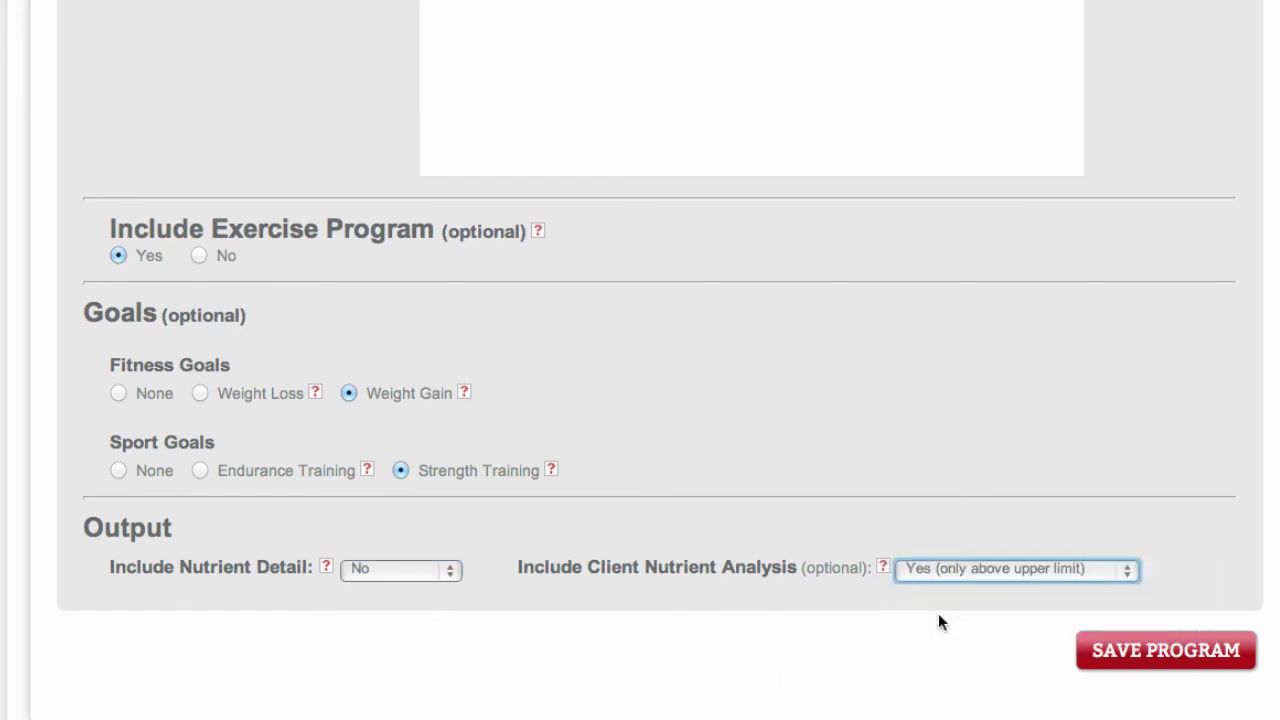